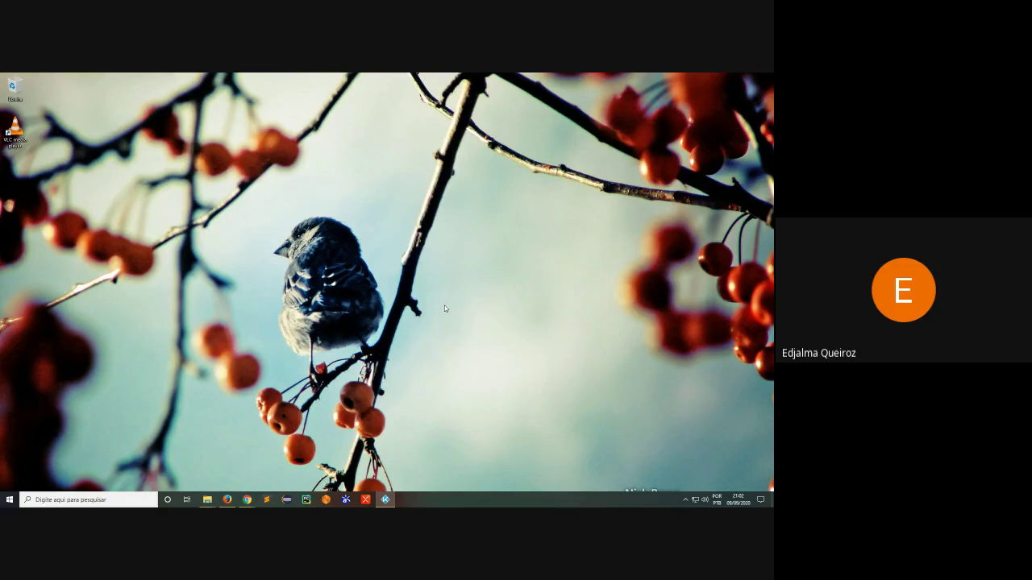
- Launch Oracle VM VirtualBox
key("super")
type("virt")
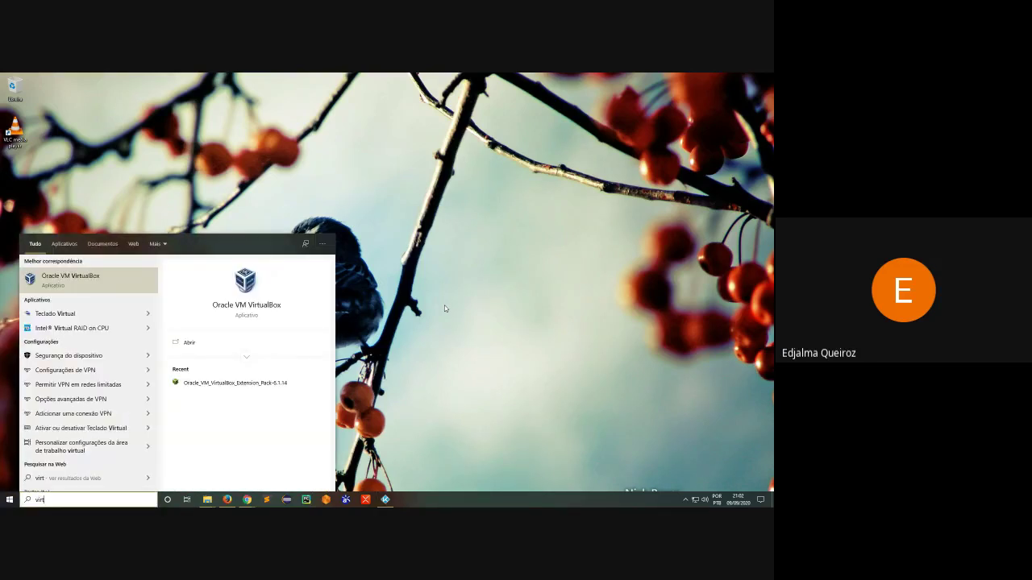
key("Down")
key("Return")
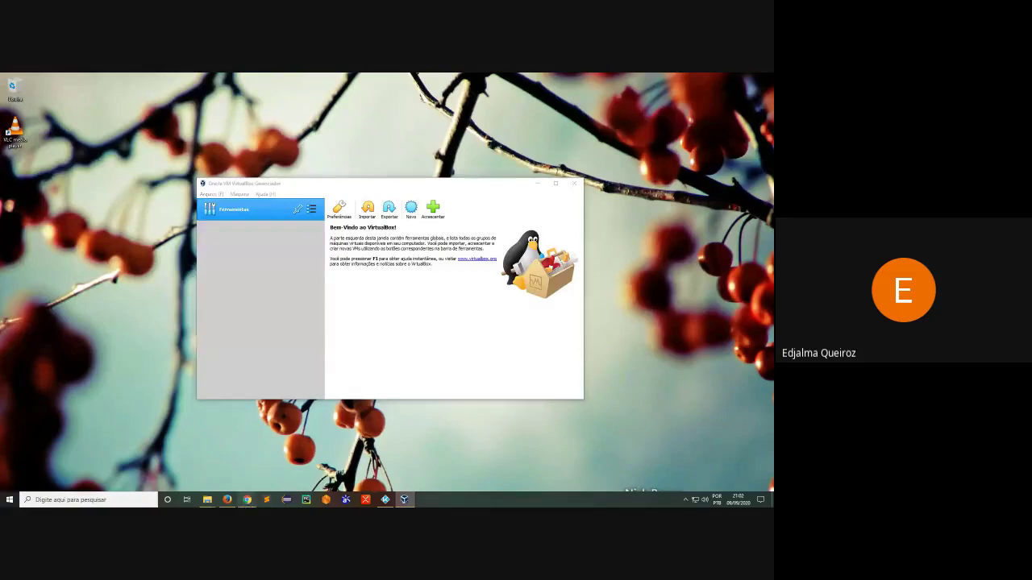
- Switch to Chrome, search Google for "ubuntu download" in a new tab, and open the Ubuntu Desktop download page
mouse_move(247, 500)
left_click(171, 466)
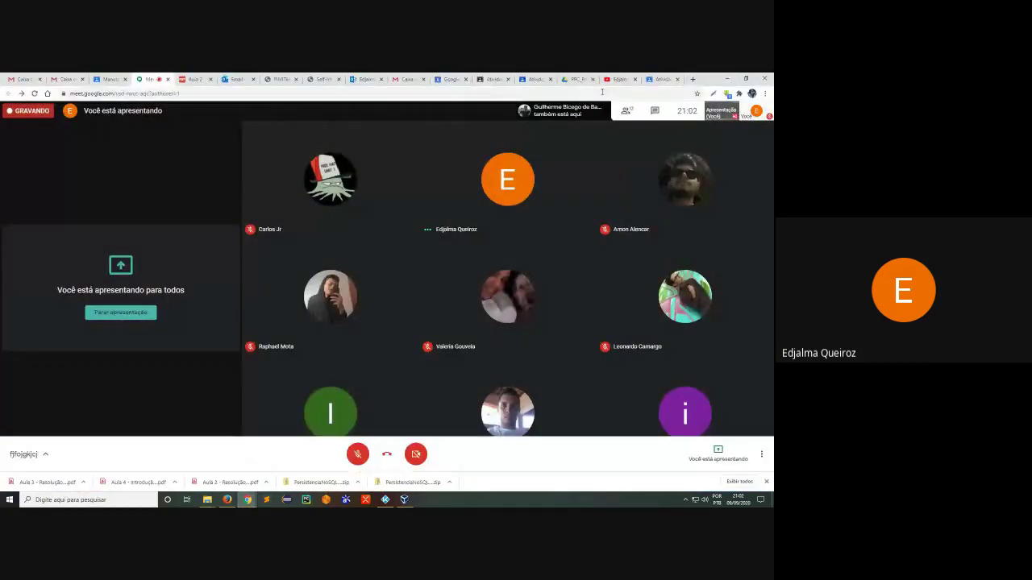
left_click(693, 79)
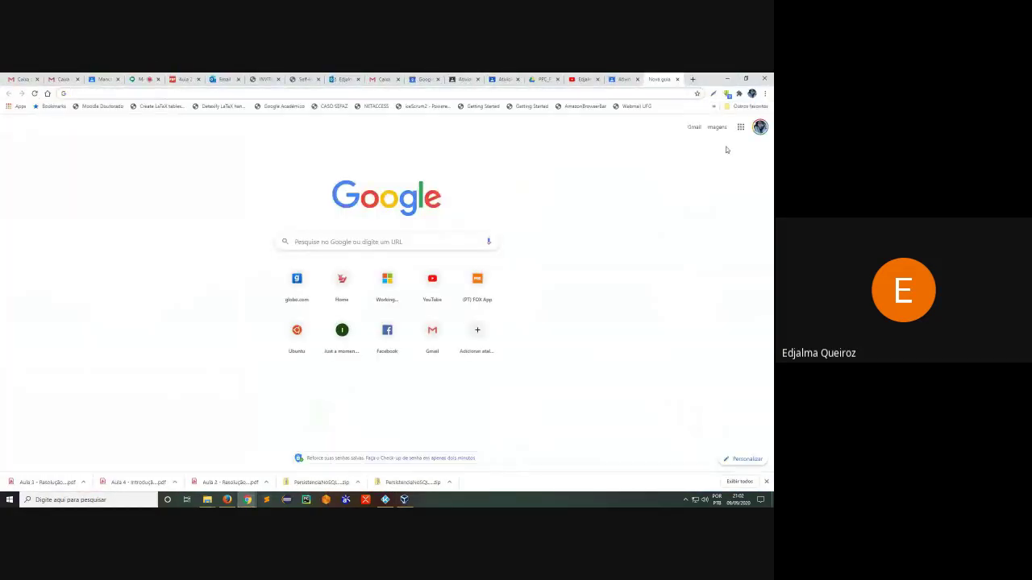
type("ubut")
key("Down")
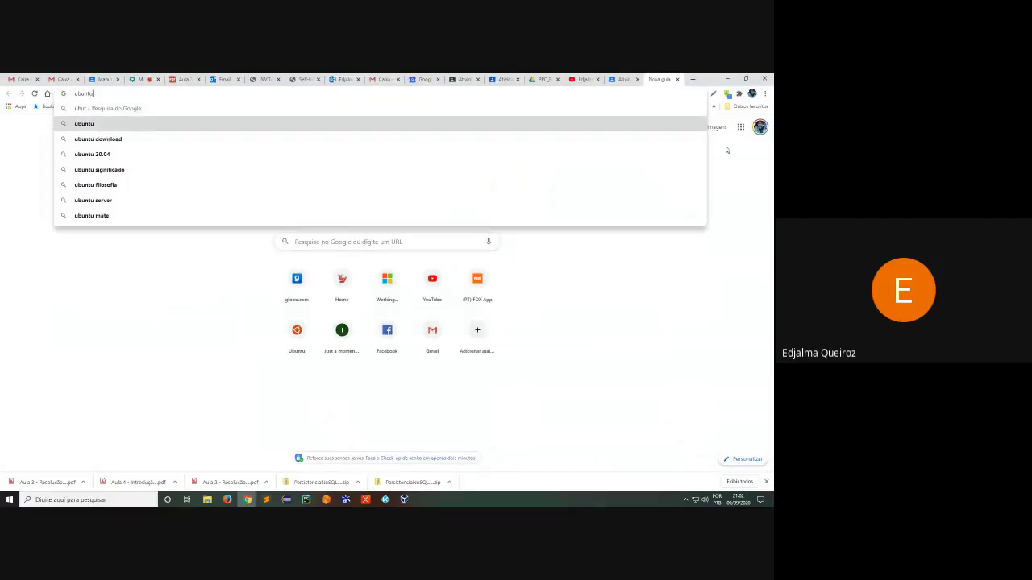
key("Down")
key("Return")
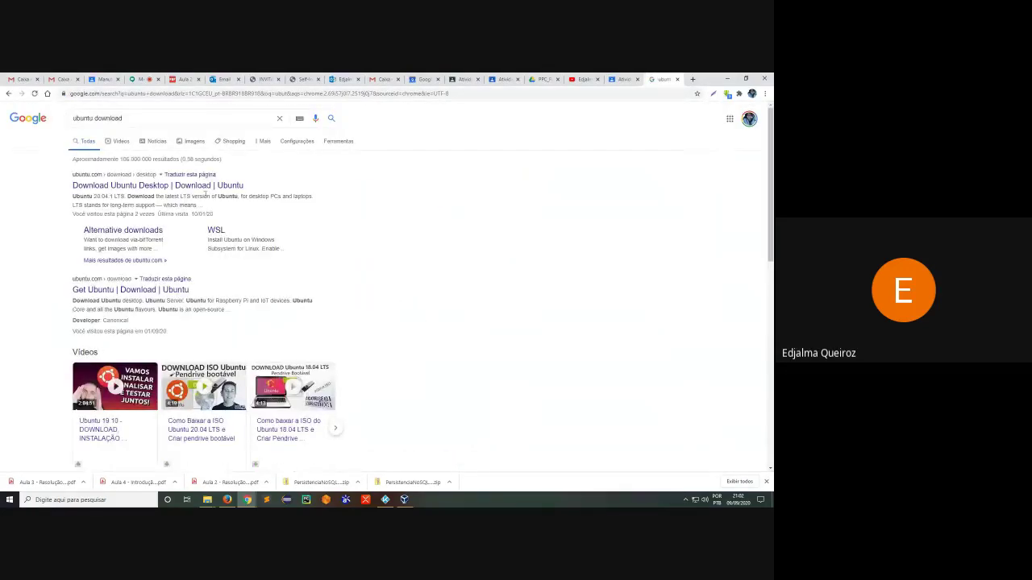
left_click(205, 187)
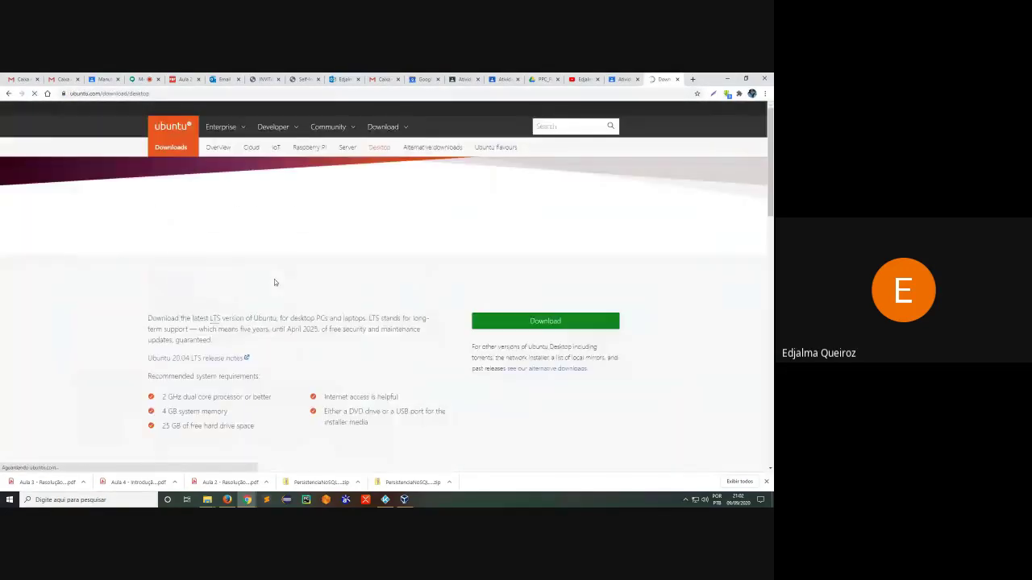
- Review the Ubuntu release, its LTS support period and the Desktop edition heading on the download page
left_click_drag(261, 296, 285, 297)
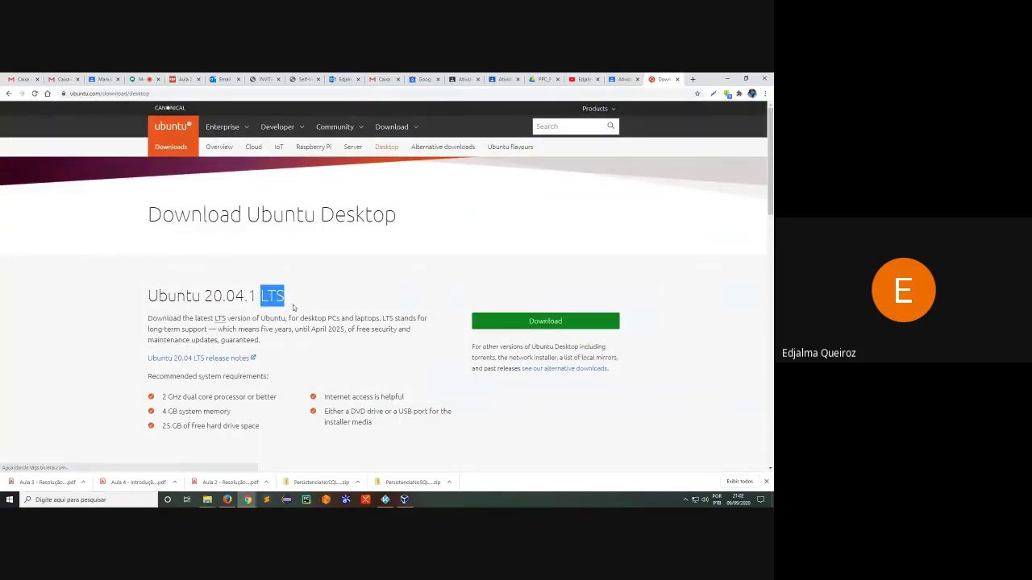
left_click_drag(311, 329, 344, 330)
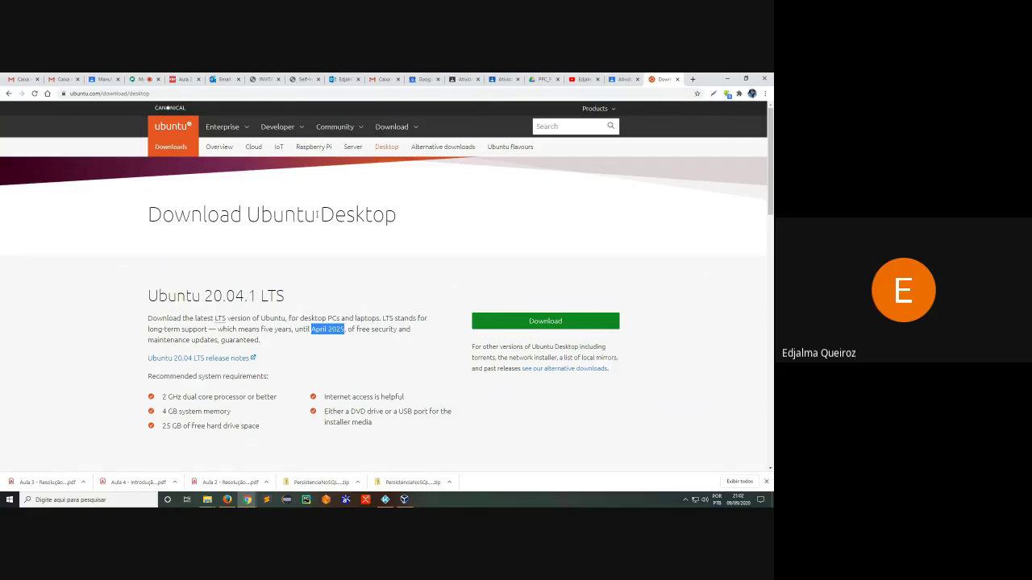
left_click_drag(395, 214, 153, 204)
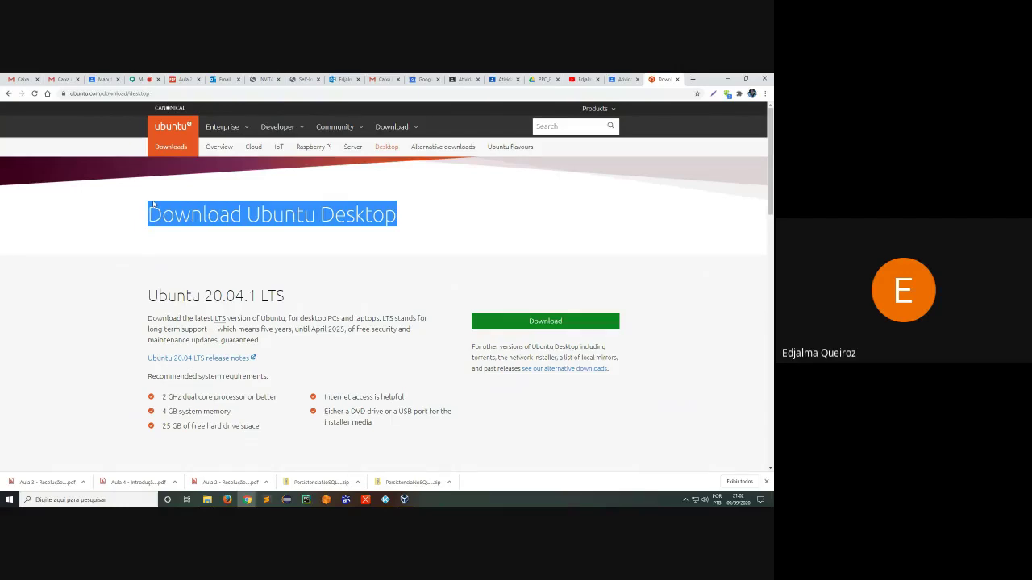
left_click(191, 238)
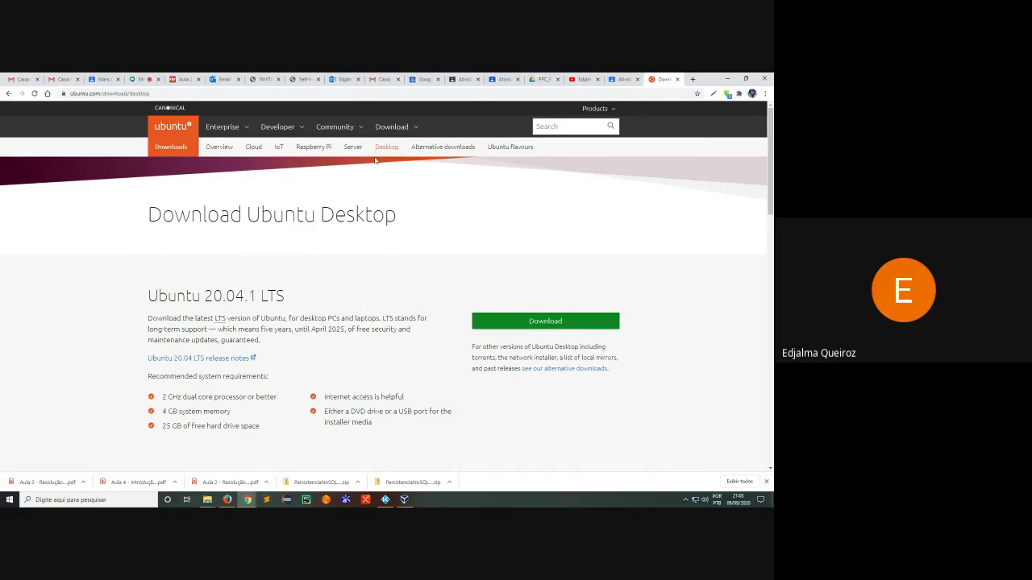
- Switch back to VirtualBox and maximize its manager window
left_click(726, 79)
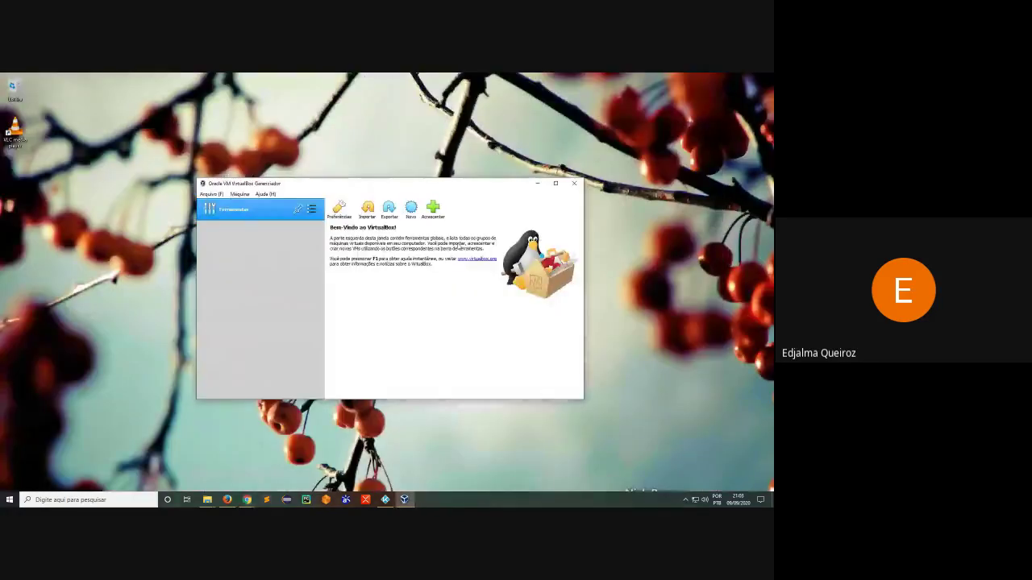
double_click(401, 185)
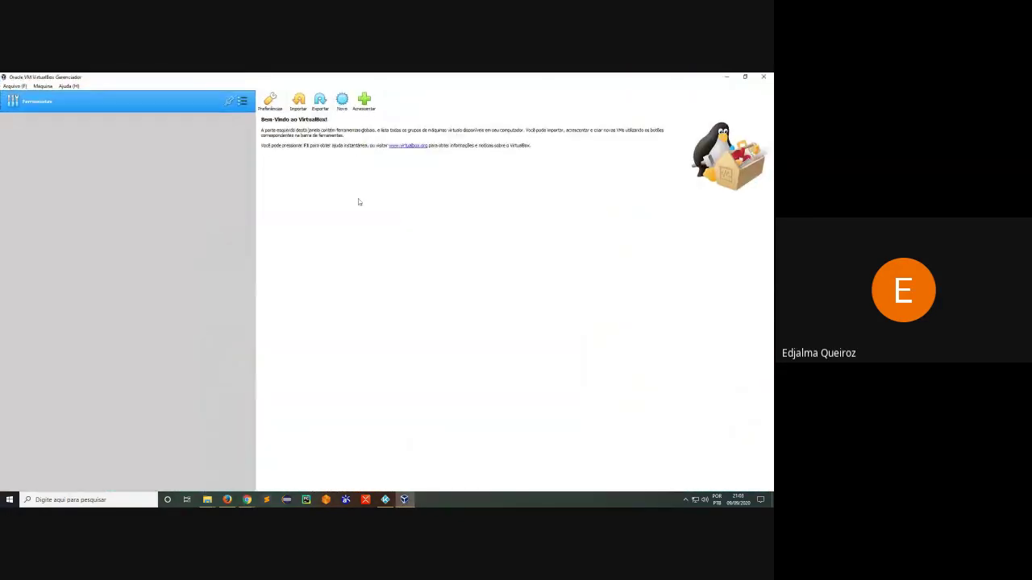
left_click(364, 103)
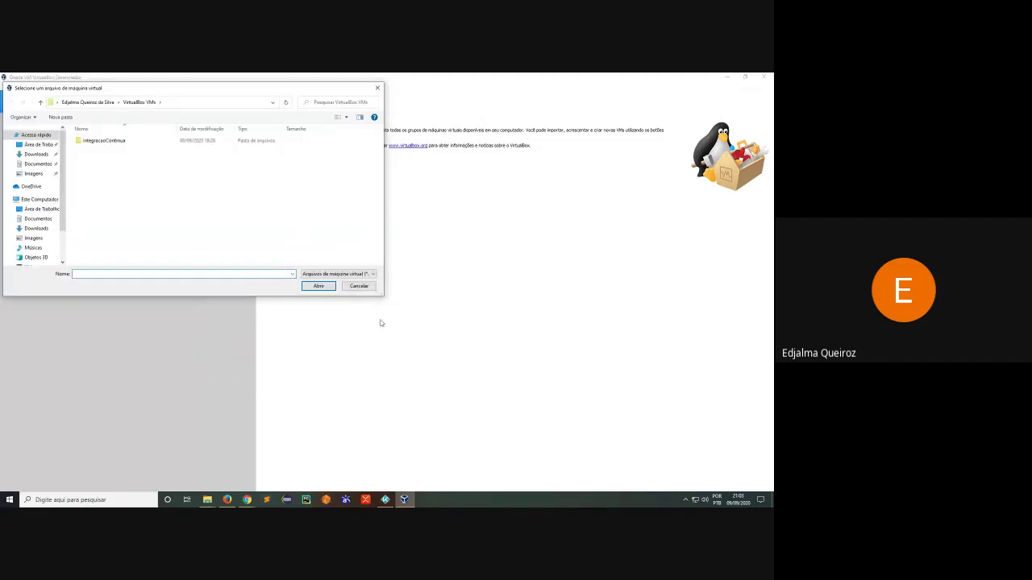
left_click(359, 286)
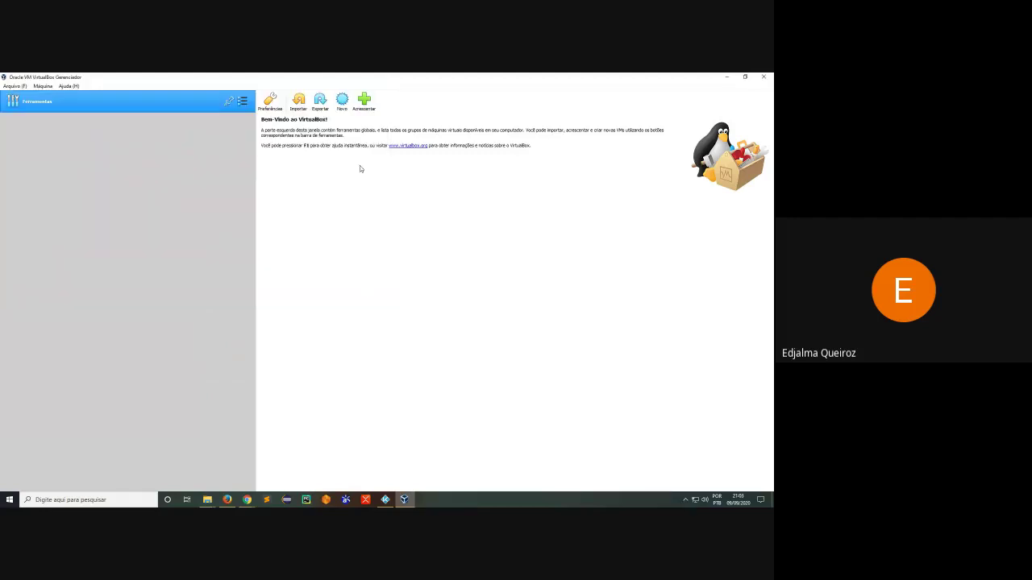
- Start creating a new virtual machine and name it integracaoContinua
left_click(342, 101)
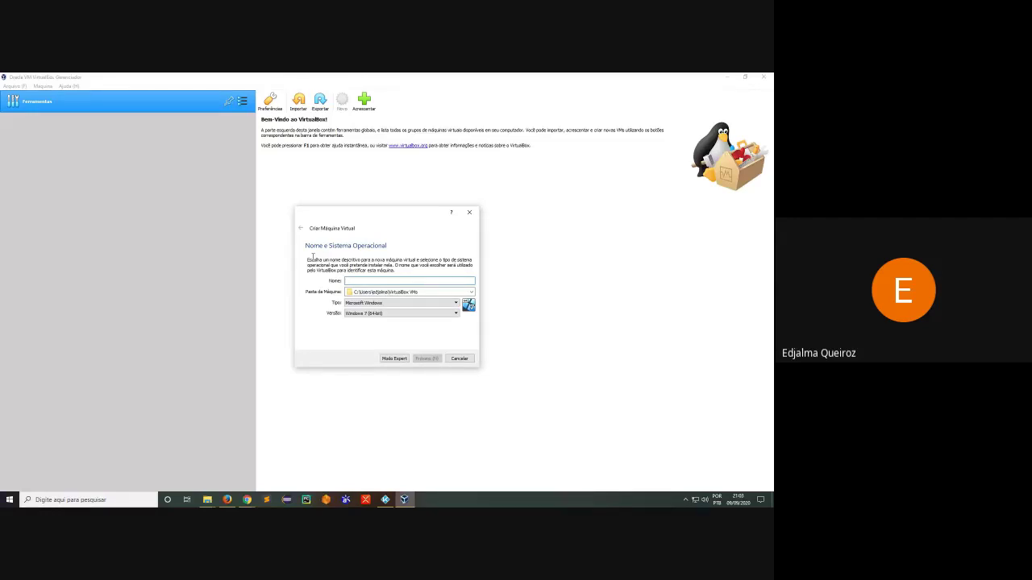
type("l")
mouse_move(367, 281)
left_mouse_down()
mouse_move(385, 280)
mouse_move(364, 280)
left_mouse_up()
left_click(367, 281)
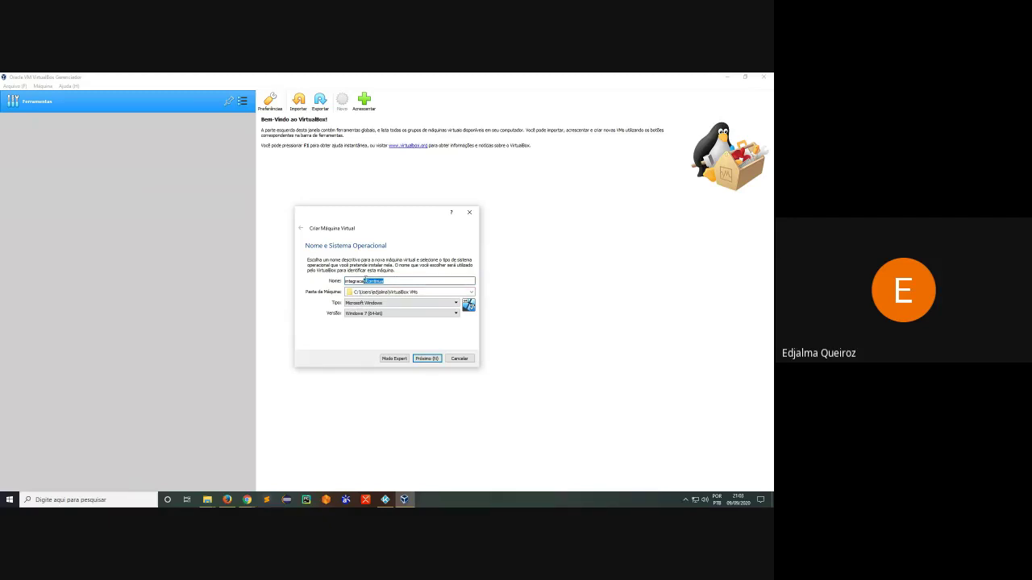
left_click(393, 280)
double_click(347, 281)
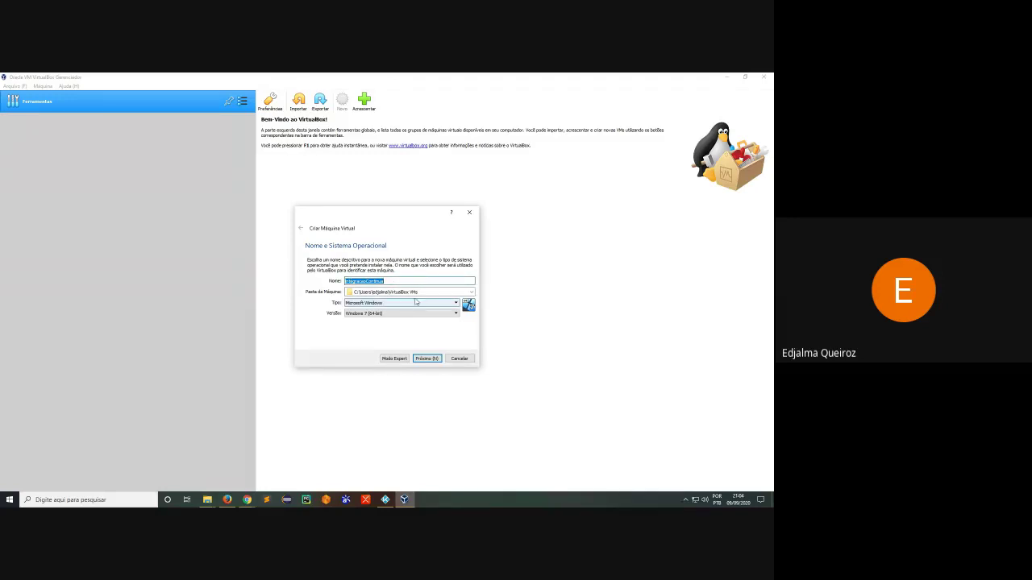
- Set the machine's type to Linux and version to Ubuntu (64-bit), and try to proceed with the creation wizard
left_click(450, 304)
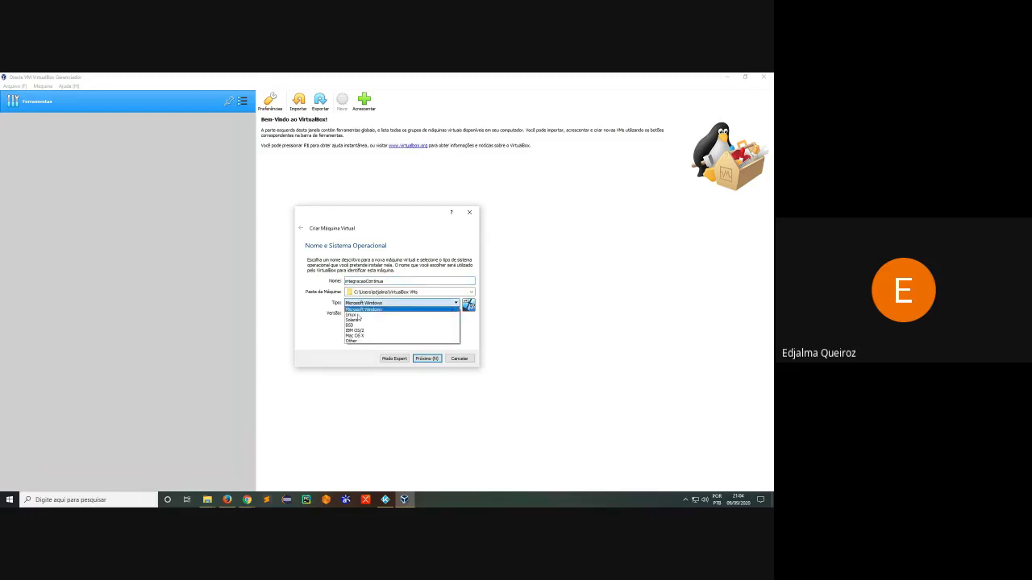
left_click(351, 314)
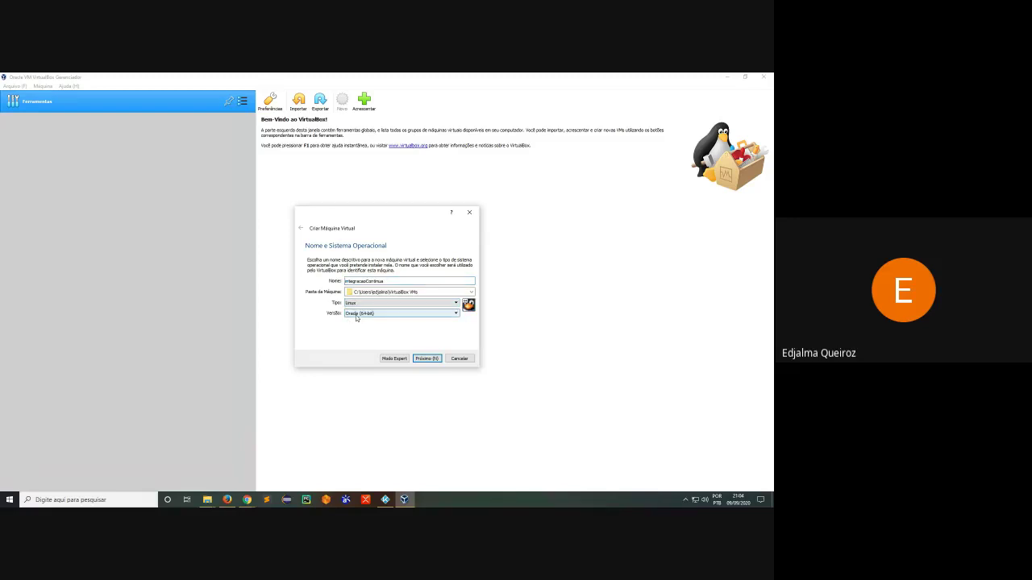
left_click(398, 314)
scroll(379, 334, "up", 3)
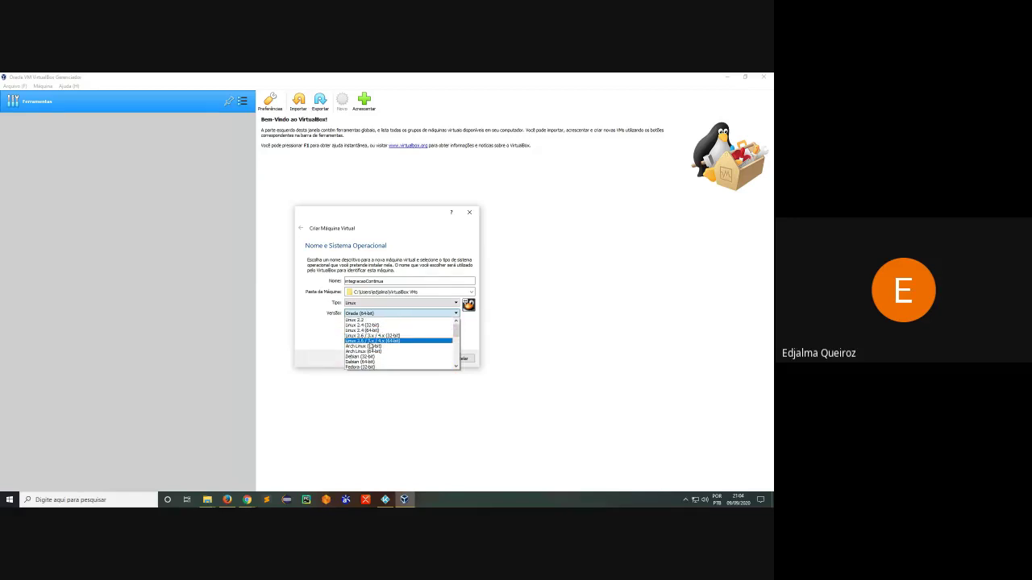
scroll(371, 346, "down", 7)
left_click(375, 347)
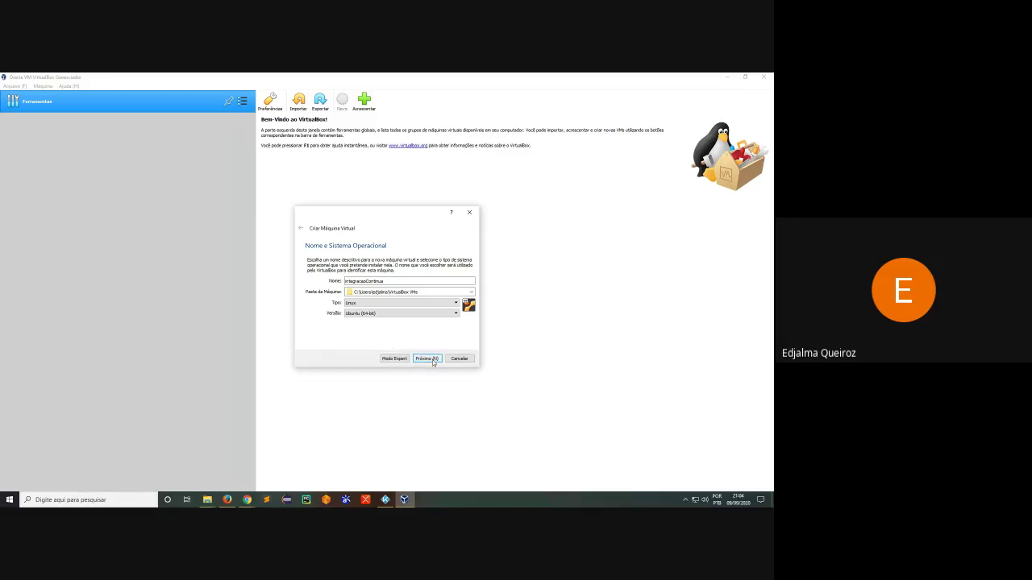
left_click(432, 361)
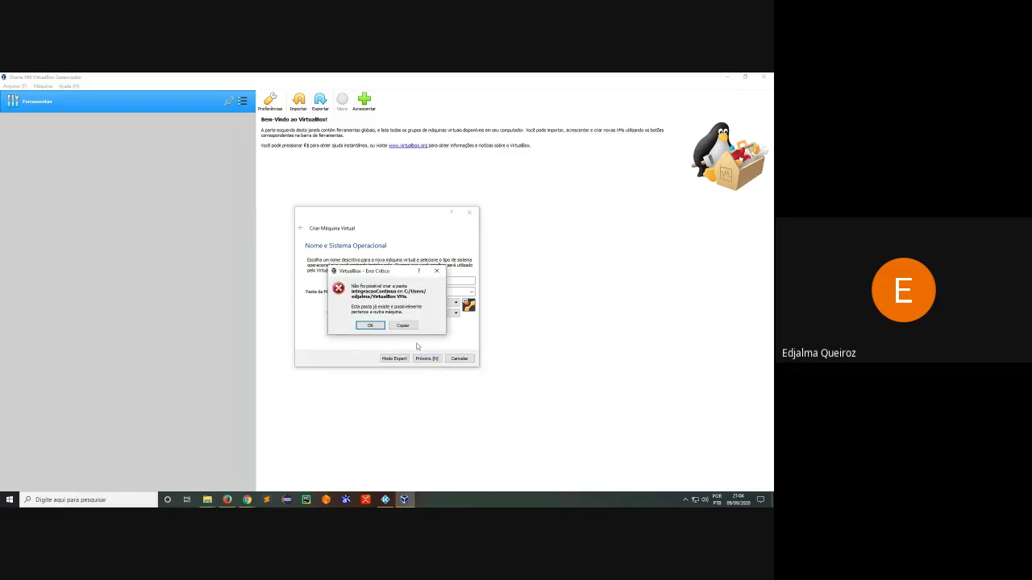
left_click(373, 325)
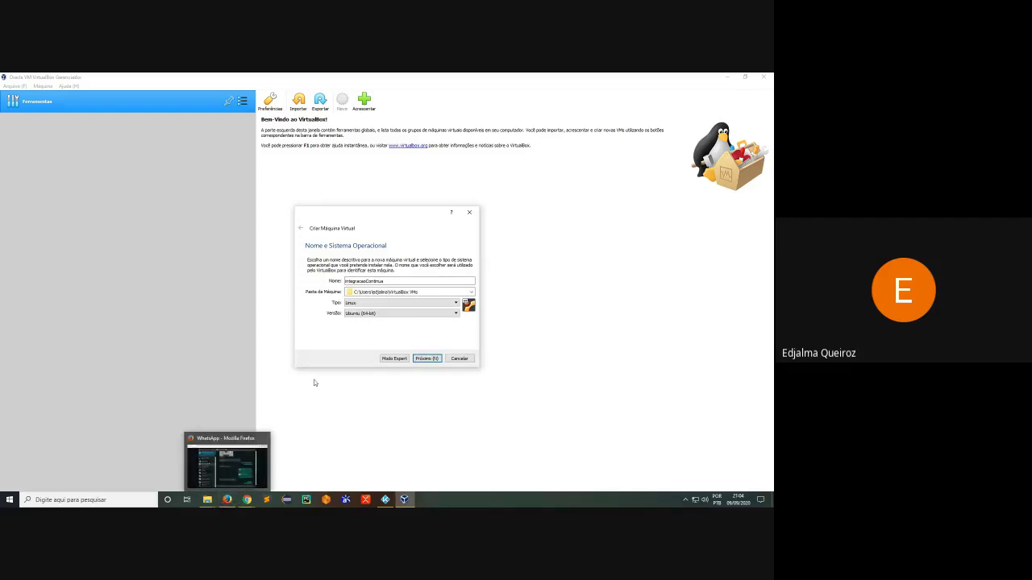
- Switch to File Explorer and inspect the integracaoContinua folder in the user's VirtualBox VMs directory on drive C:
mouse_move(207, 501)
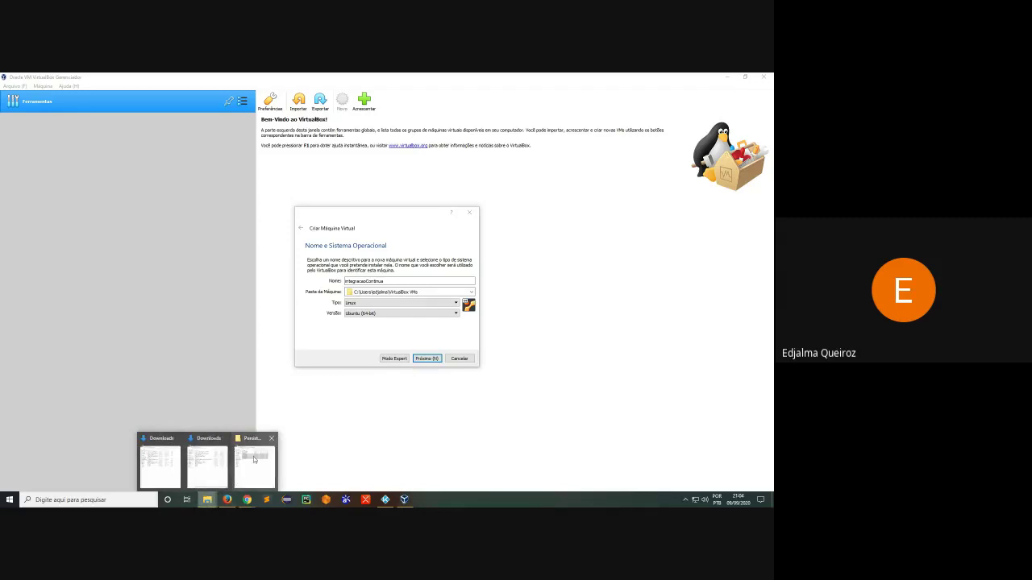
mouse_move(254, 459)
left_click(206, 455)
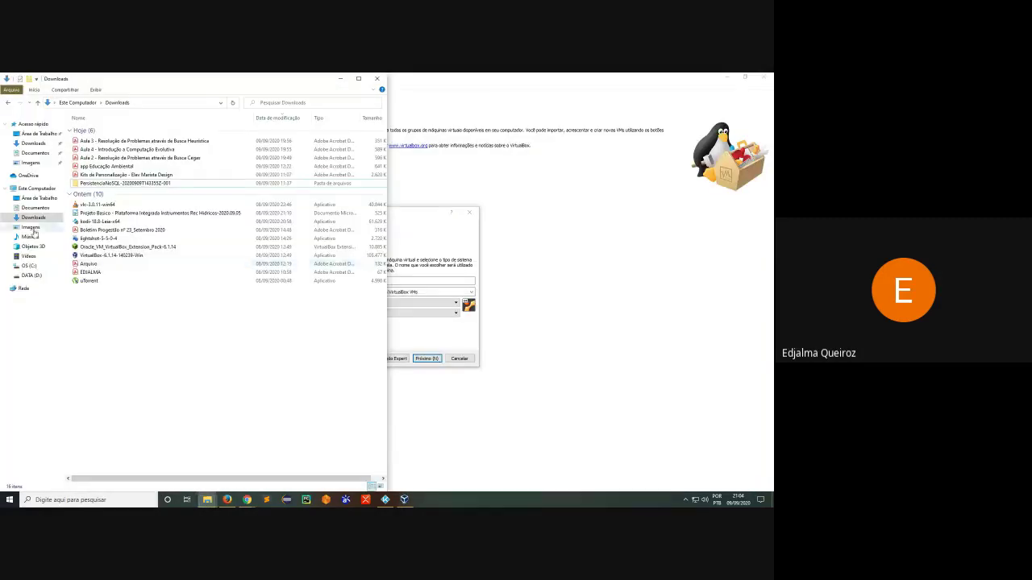
left_click(32, 269)
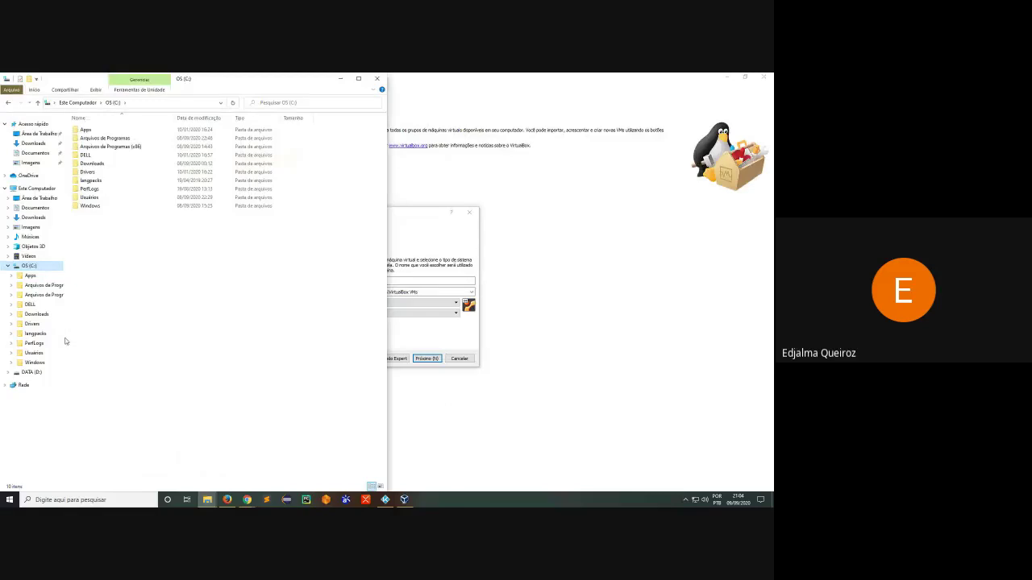
left_click_drag(64, 341, 141, 336)
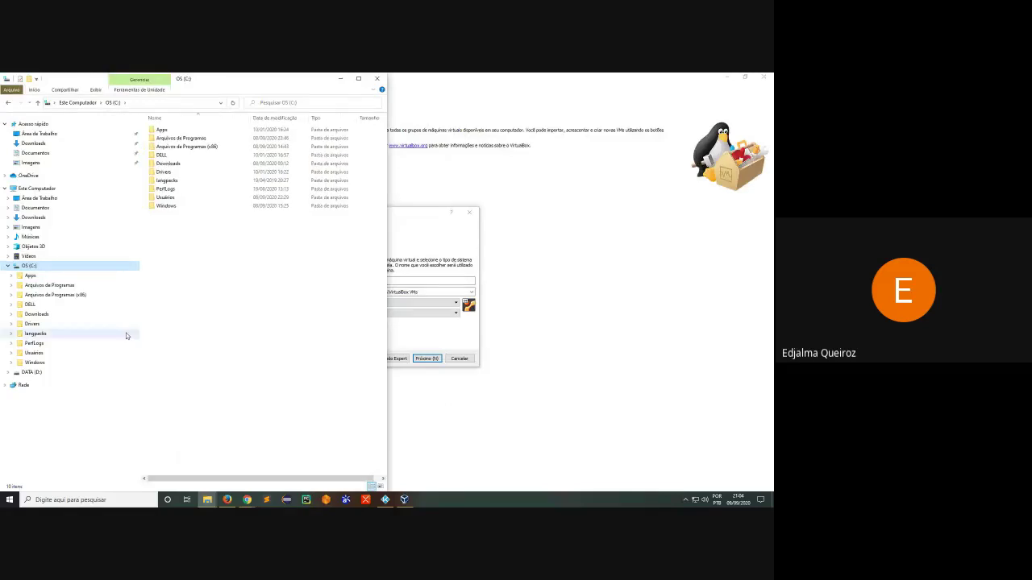
left_click(34, 353)
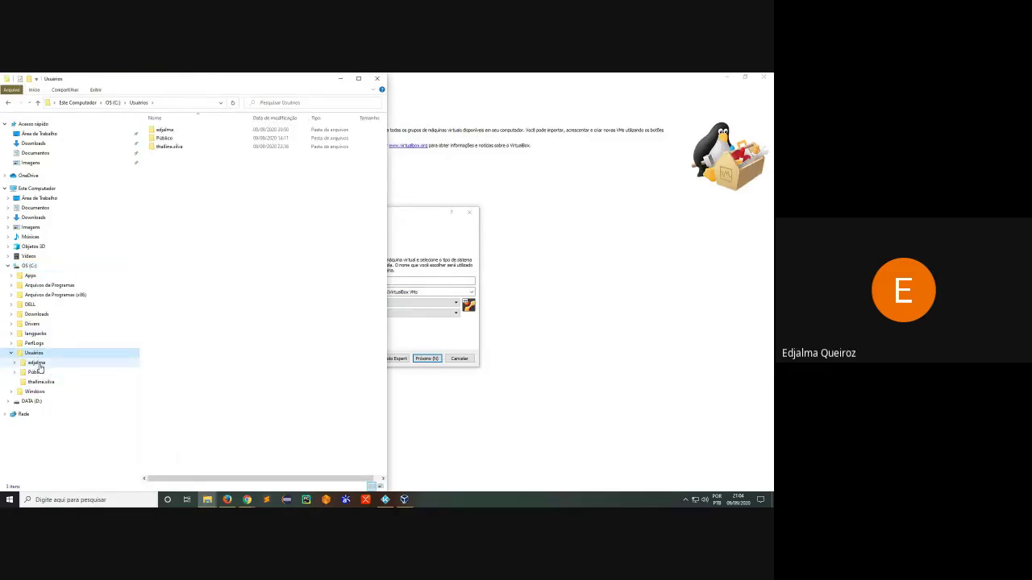
left_click(35, 363)
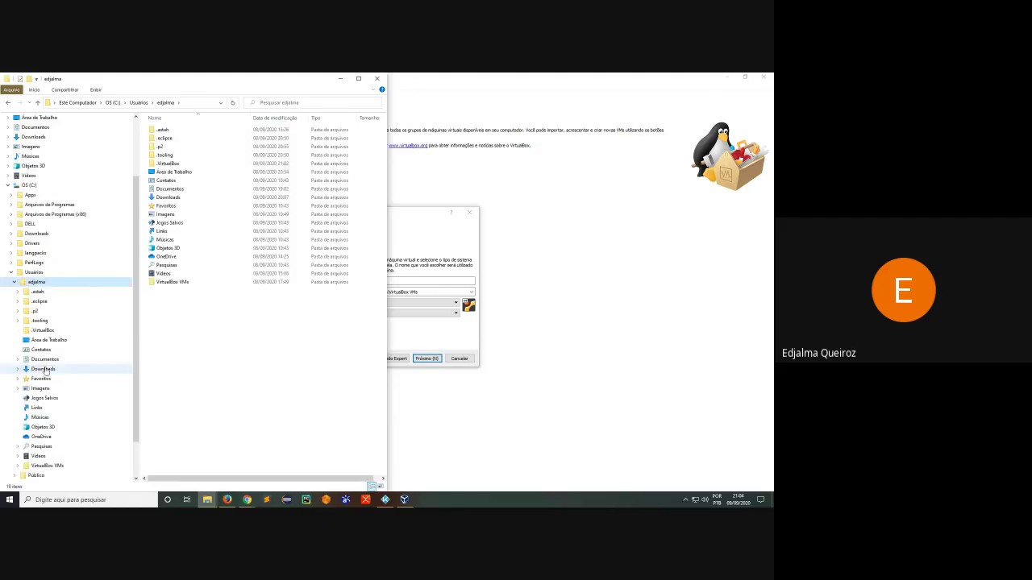
left_click(53, 466)
double_click(177, 129)
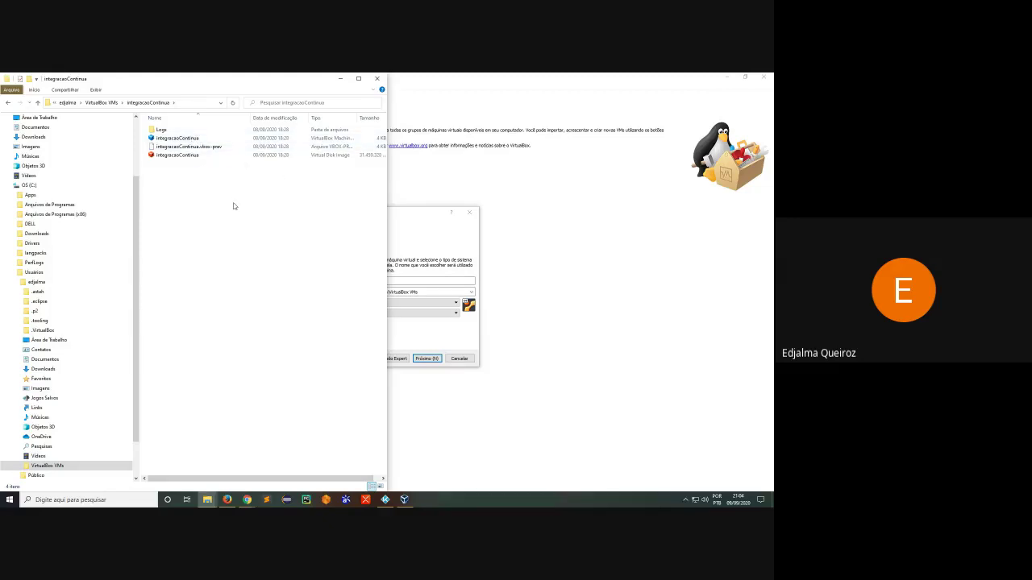
- Delete the existing integracaoContinua folder from VirtualBox VMs and return to the machine creation wizard in VirtualBox
key("alt+Up")
key("alt+Up")
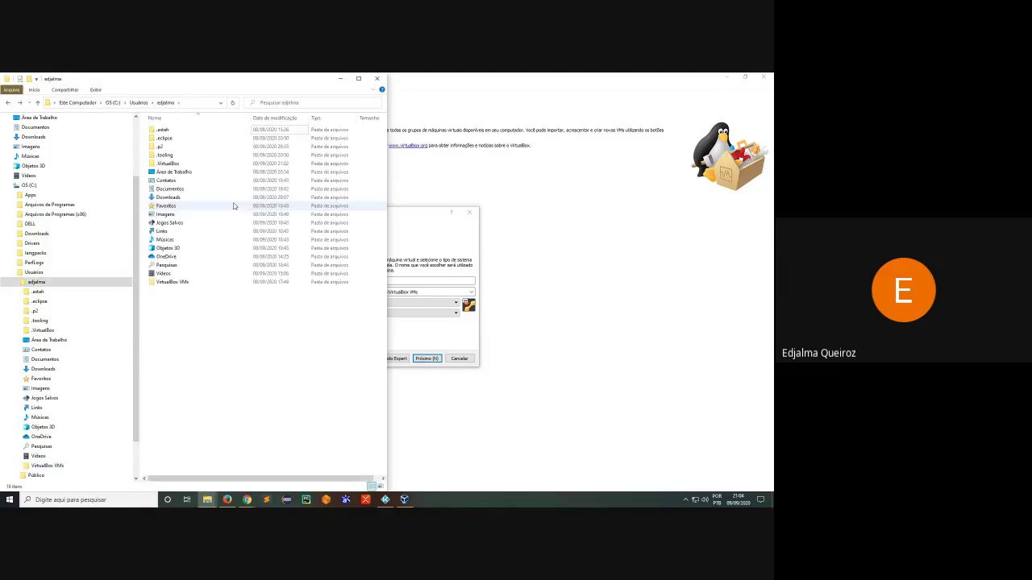
double_click(194, 283)
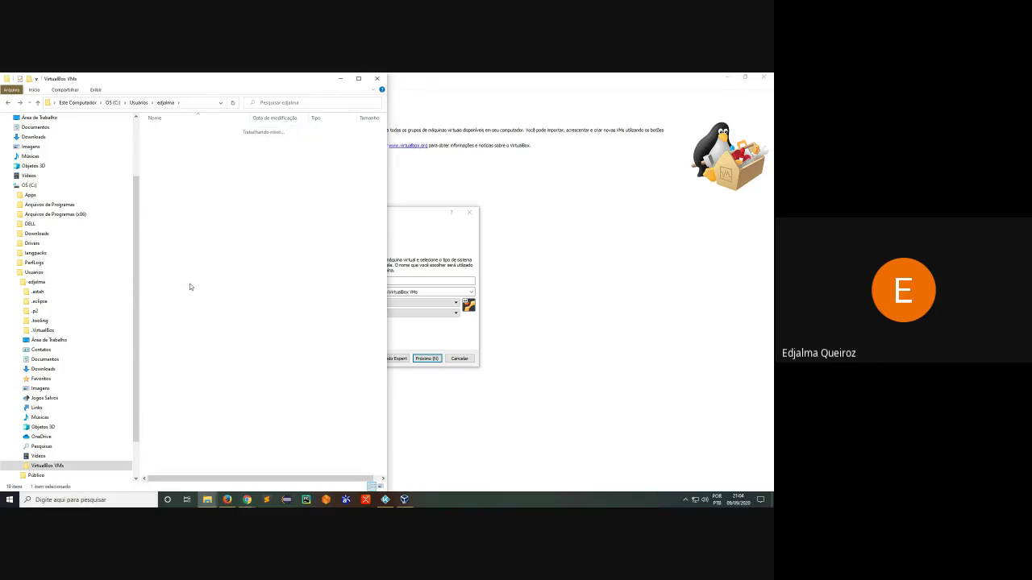
key("Down")
key("Delete")
key("Return")
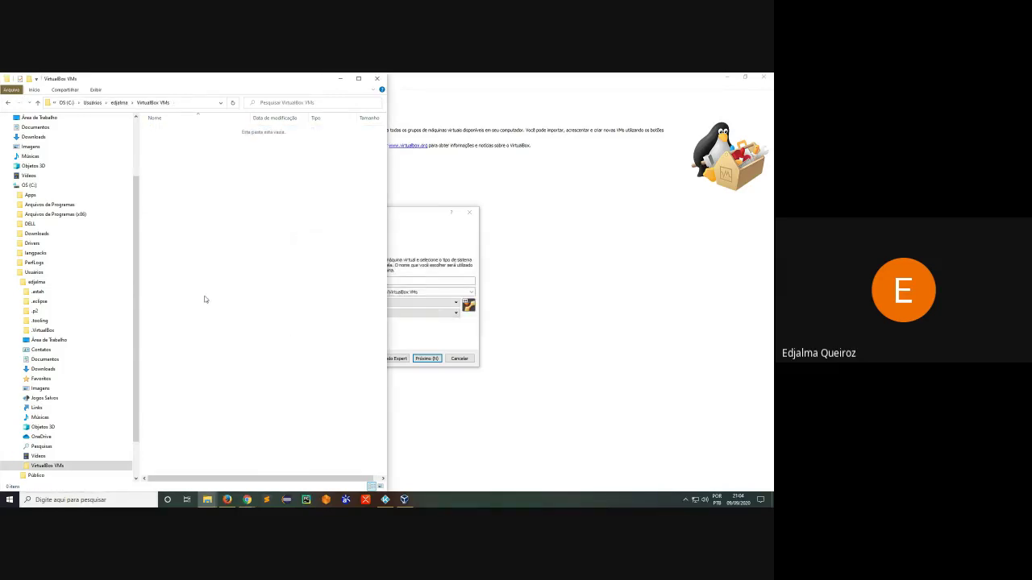
left_click(450, 343)
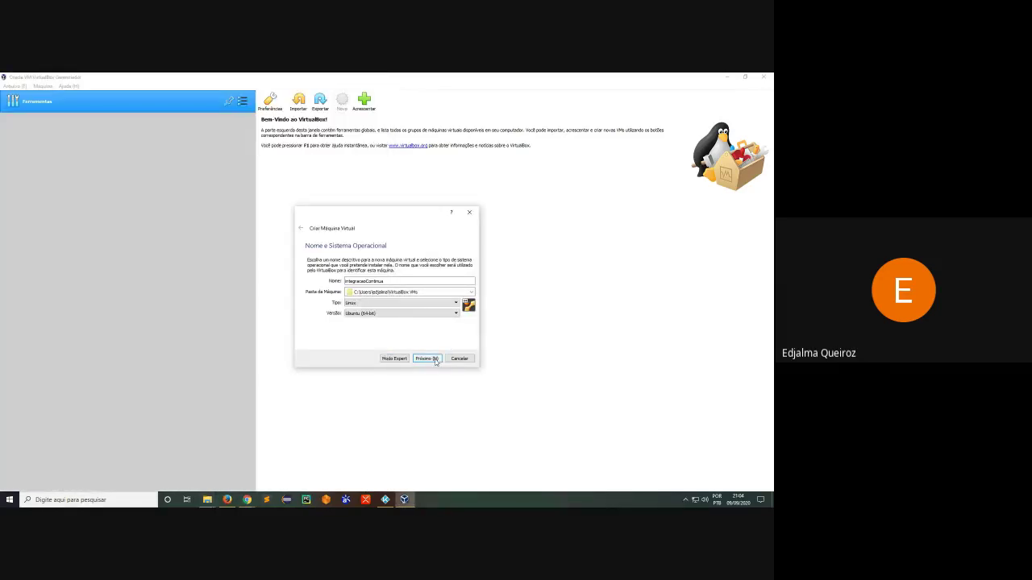
- Advance to the memory size page, check the host computer's memory capacity and usage in Task Manager, and close it
left_click(435, 359)
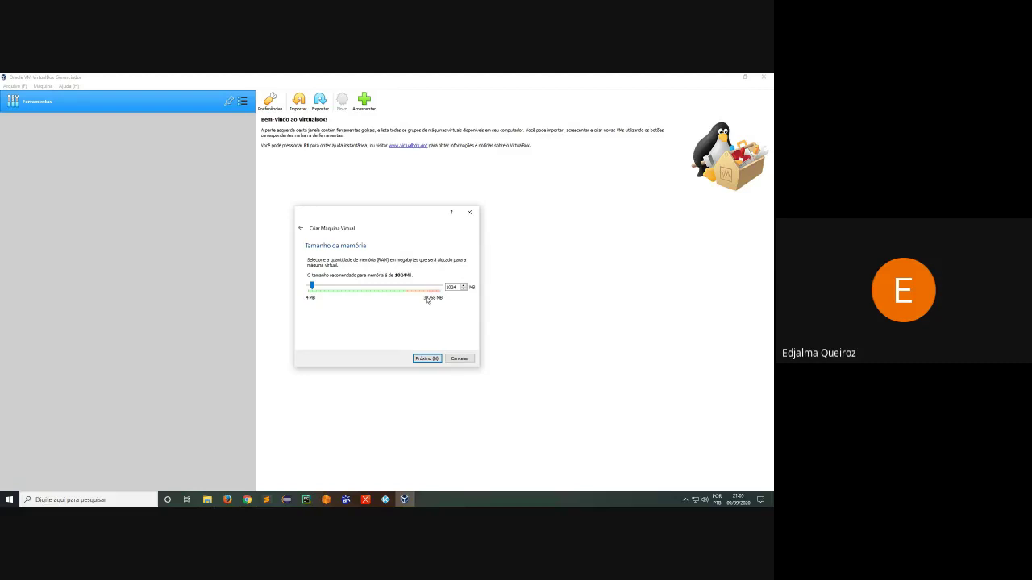
key("ctrl+shift+Escape")
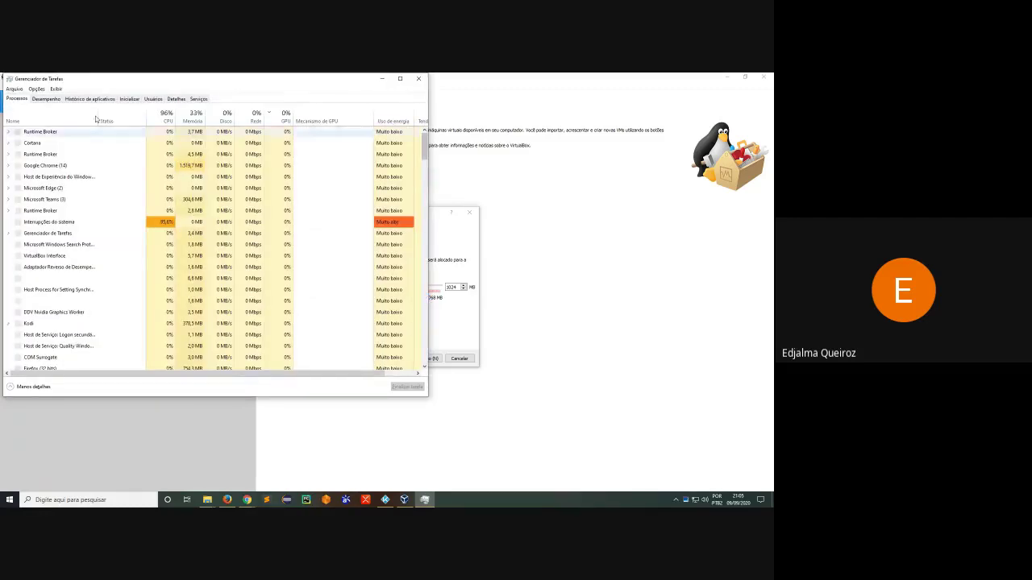
left_click(46, 98)
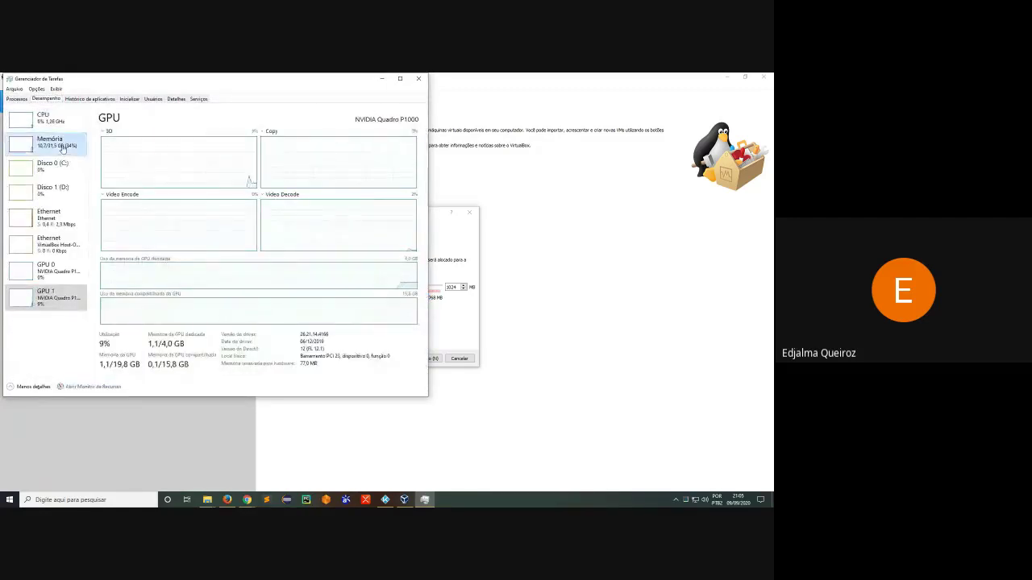
left_click(62, 148)
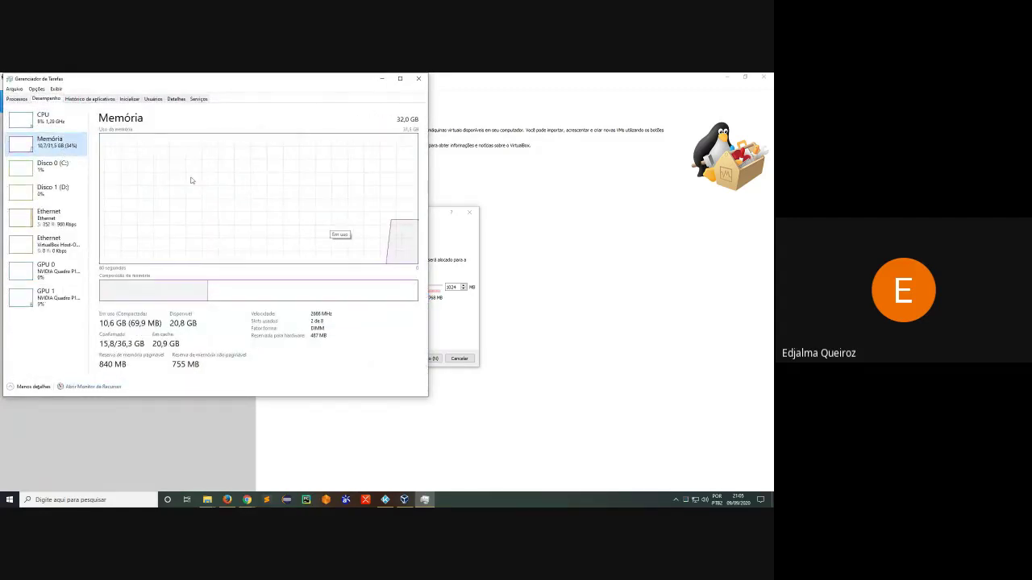
right_click(197, 173)
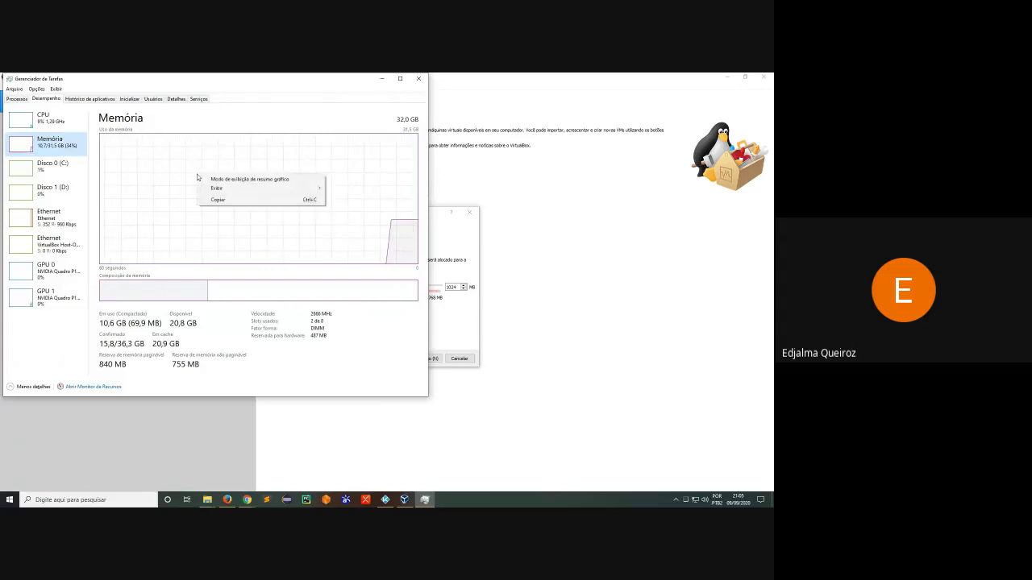
left_click(338, 161)
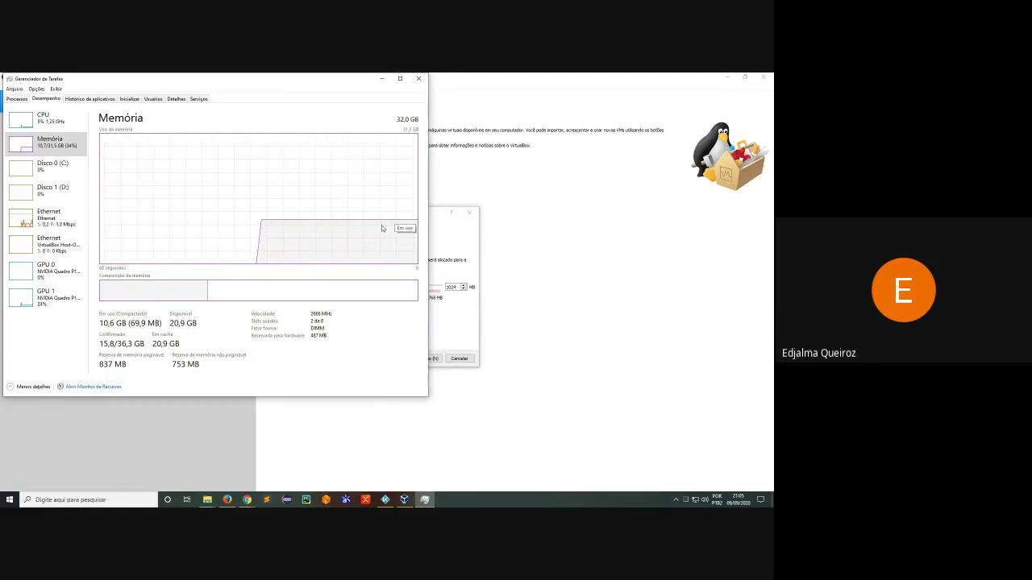
left_click(419, 82)
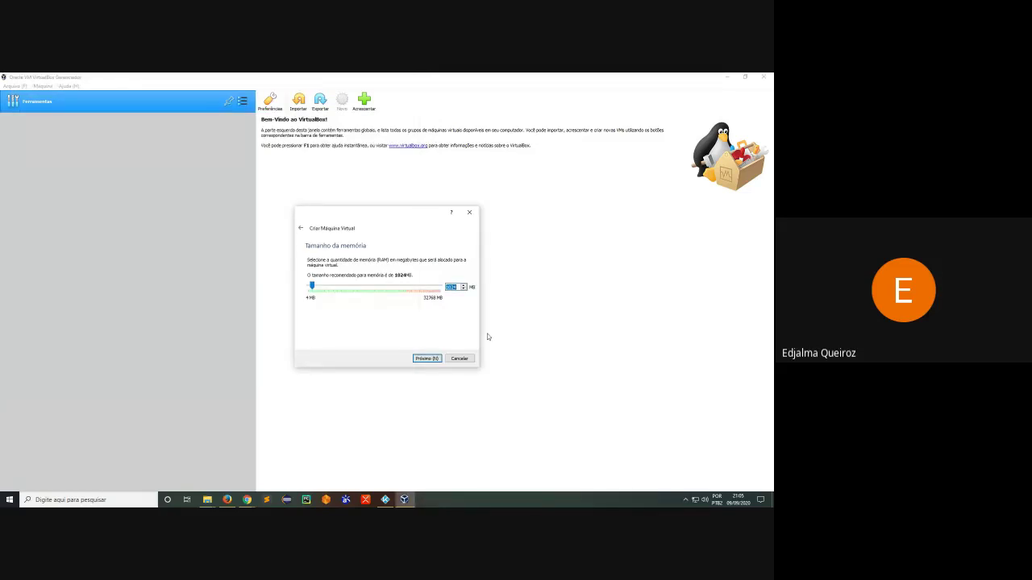
- Set the machine's memory to 4096 MB and choose to create a new virtual hard disk now
type("4096")
left_click(426, 358)
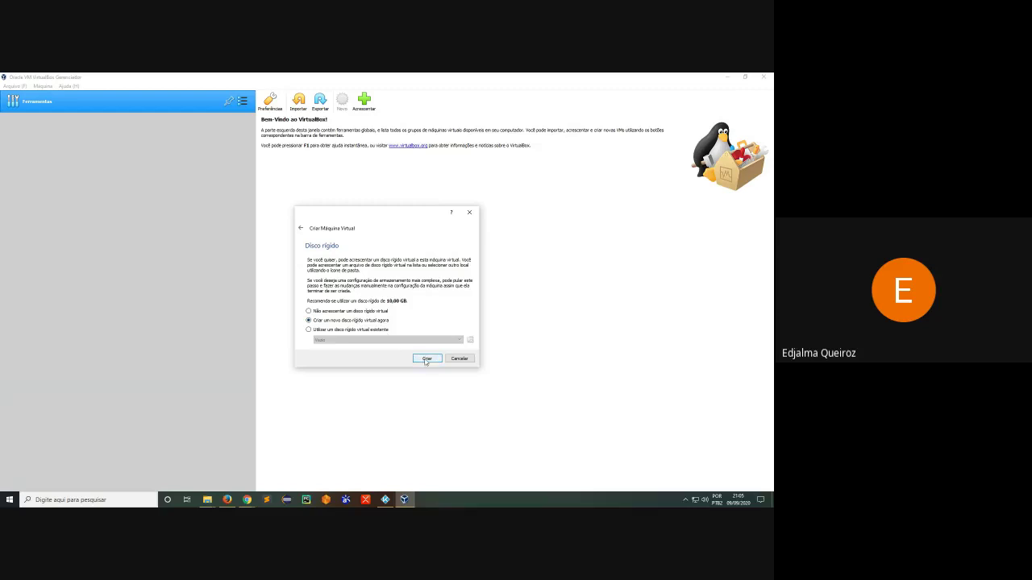
left_click(427, 359)
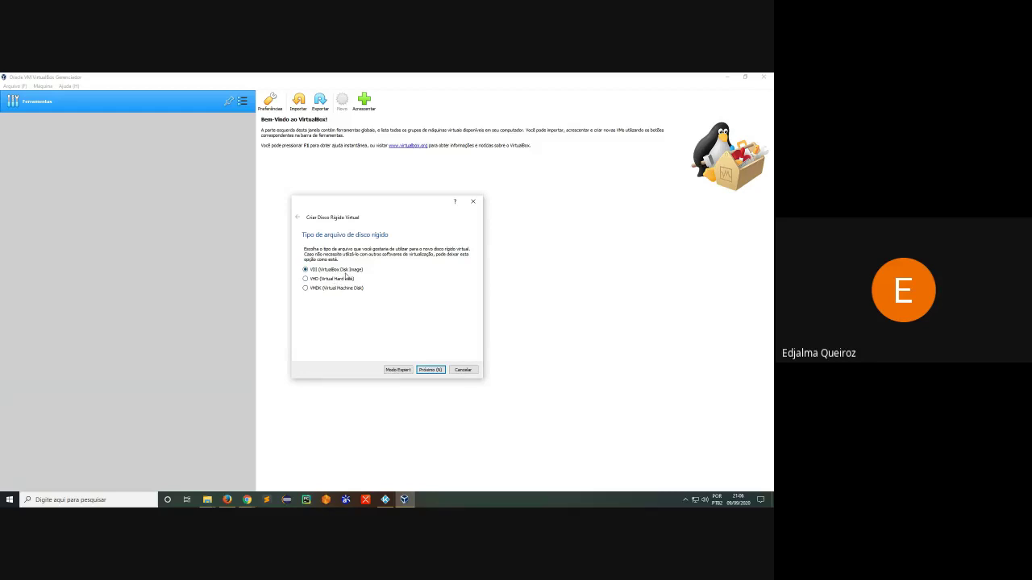
- Create the virtual hard disk as a fixed-size VDI file (VirtualBox Disk Image) of 30 GB
left_click(434, 370)
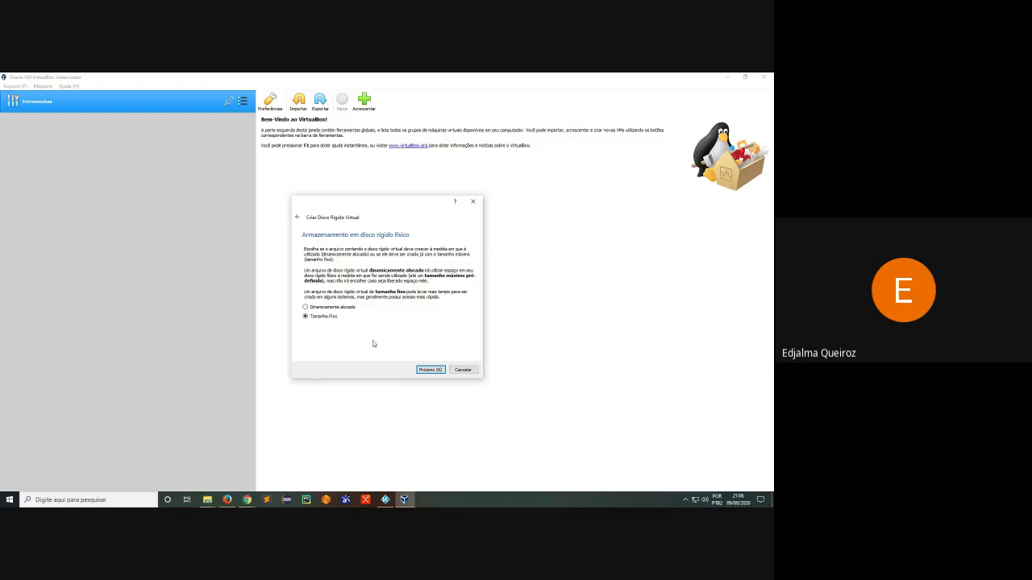
left_click(432, 370)
double_click(461, 292)
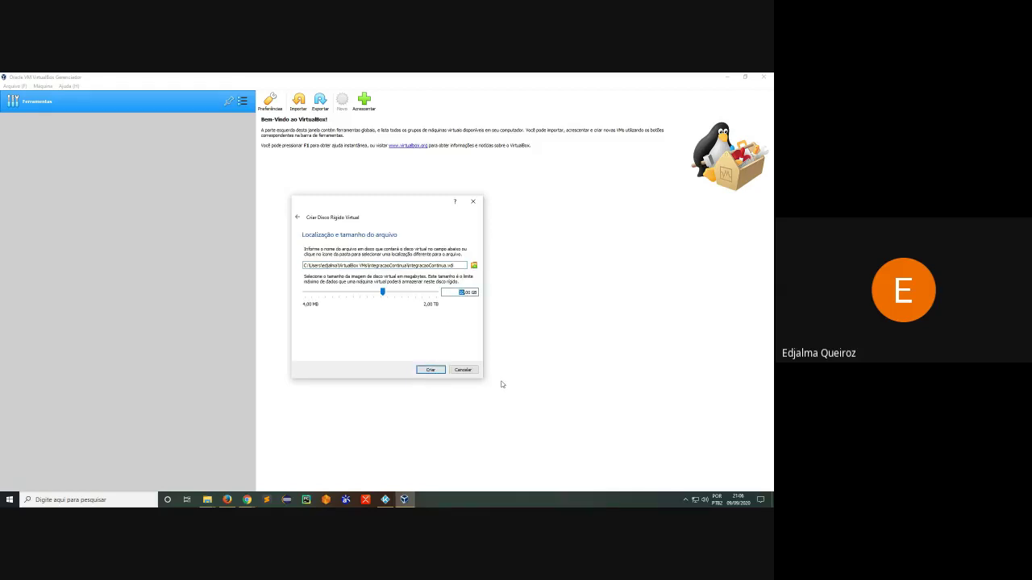
type("30")
left_click(432, 370)
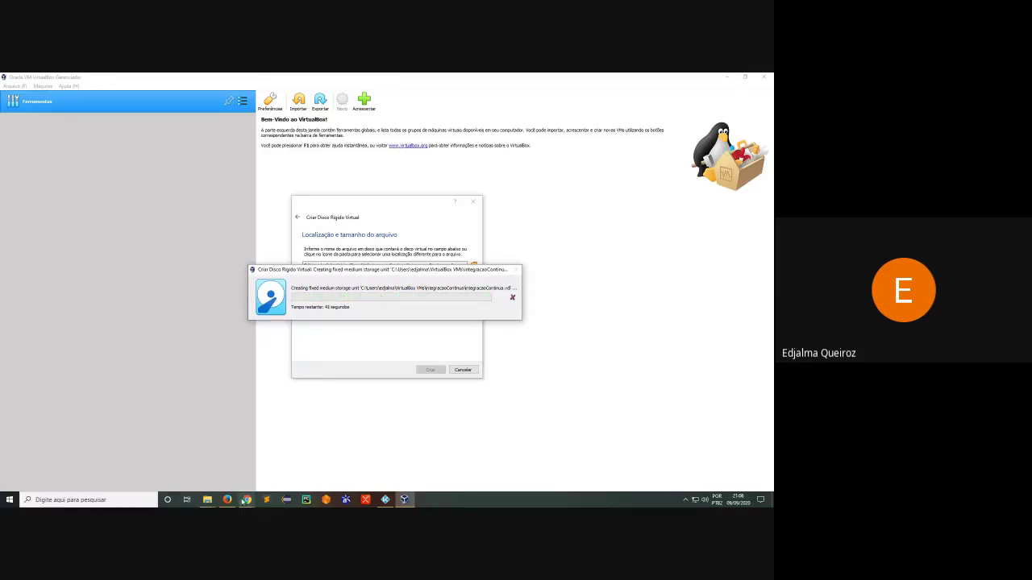
- Switch to File Explorer, check the size of the disk image inside the integracaoContinua folder, and return to VirtualBox
left_click(207, 500)
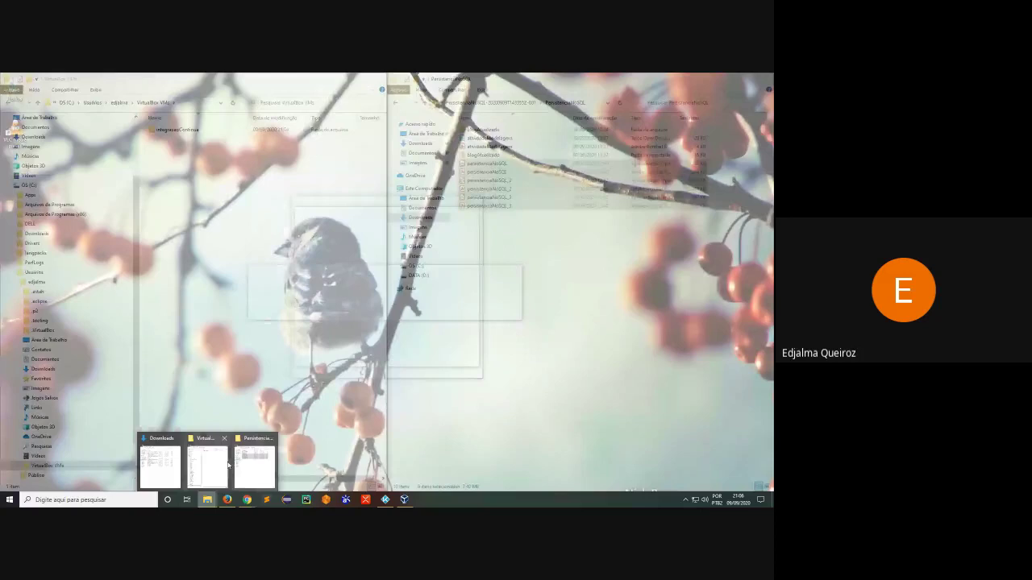
left_click(224, 472)
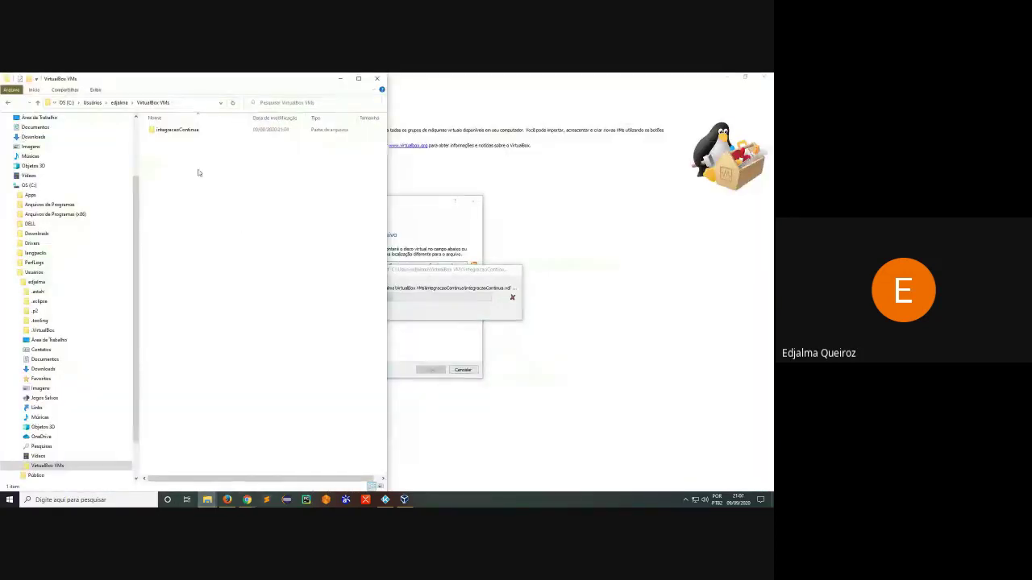
double_click(184, 131)
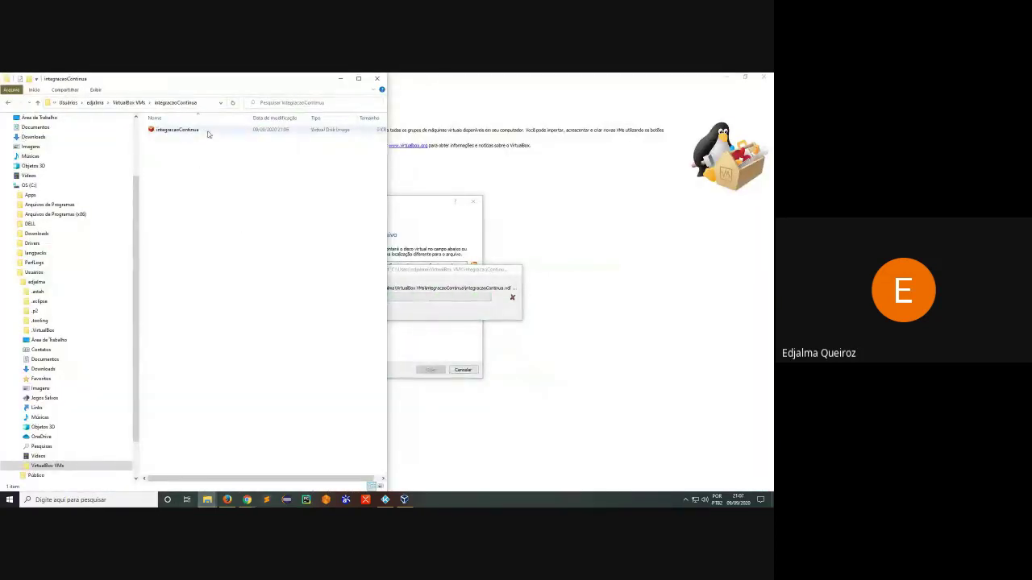
left_click(208, 131)
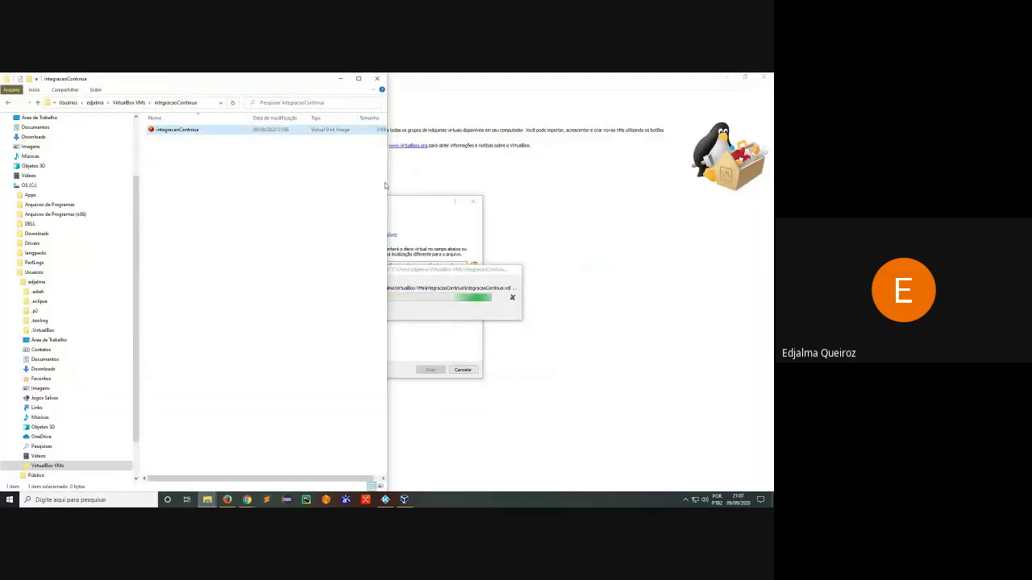
left_click_drag(386, 182, 466, 180)
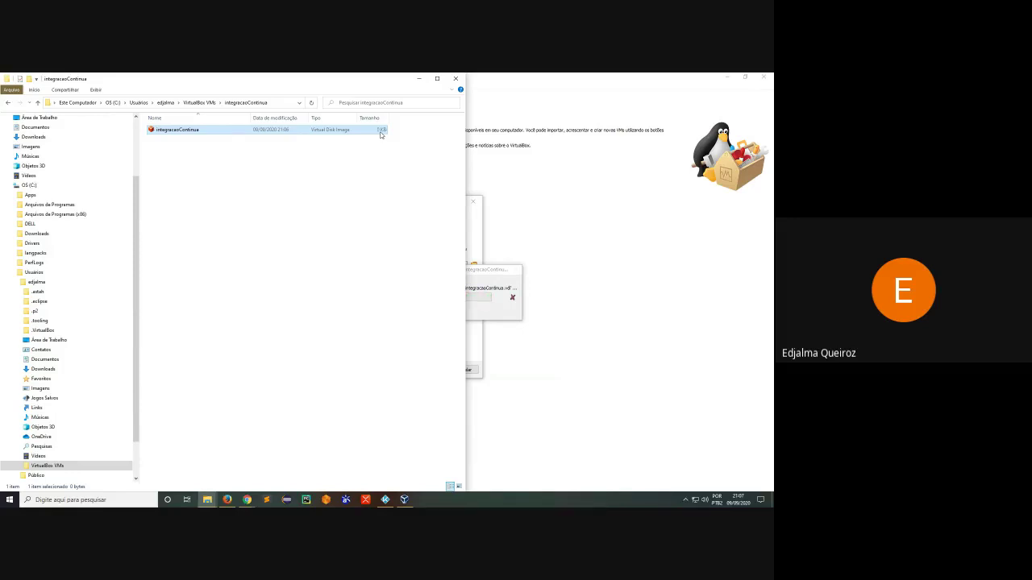
left_click(418, 78)
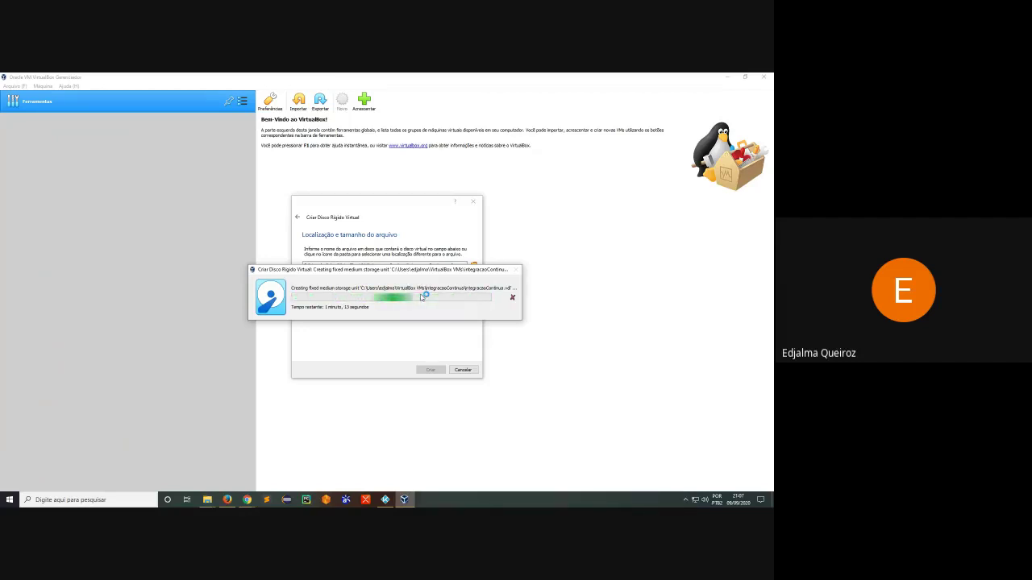
left_click(406, 500)
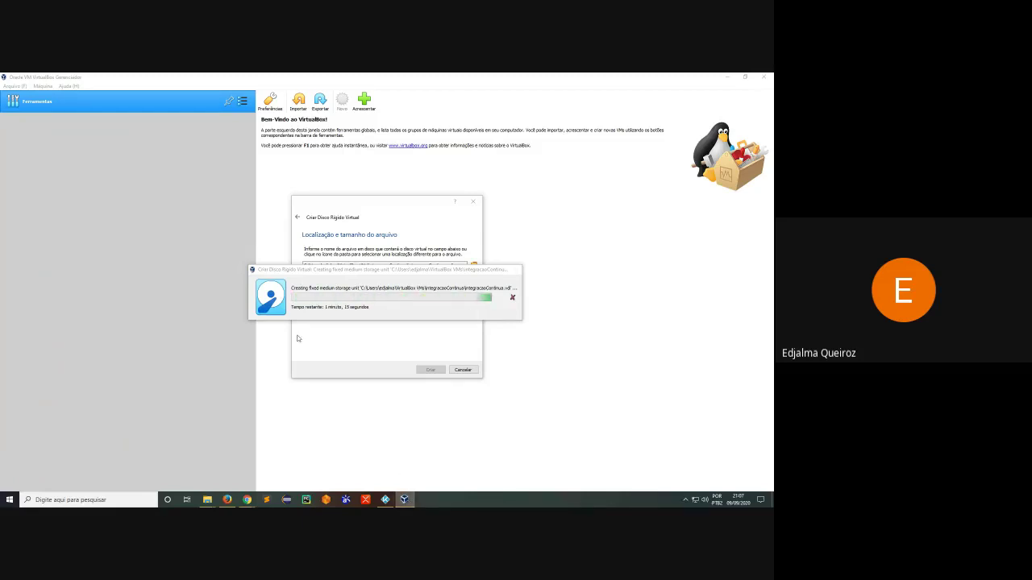
- In Task Manager, sort the processes by memory usage, end the Microsoft Teams task, and return to VirtualBox
key("ctrl+shift+Escape")
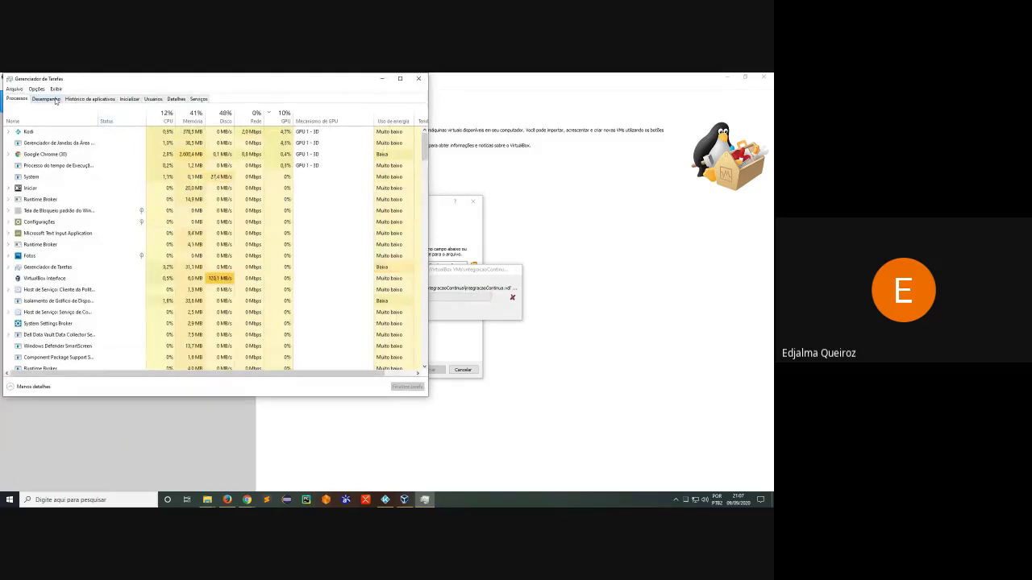
left_click(46, 98)
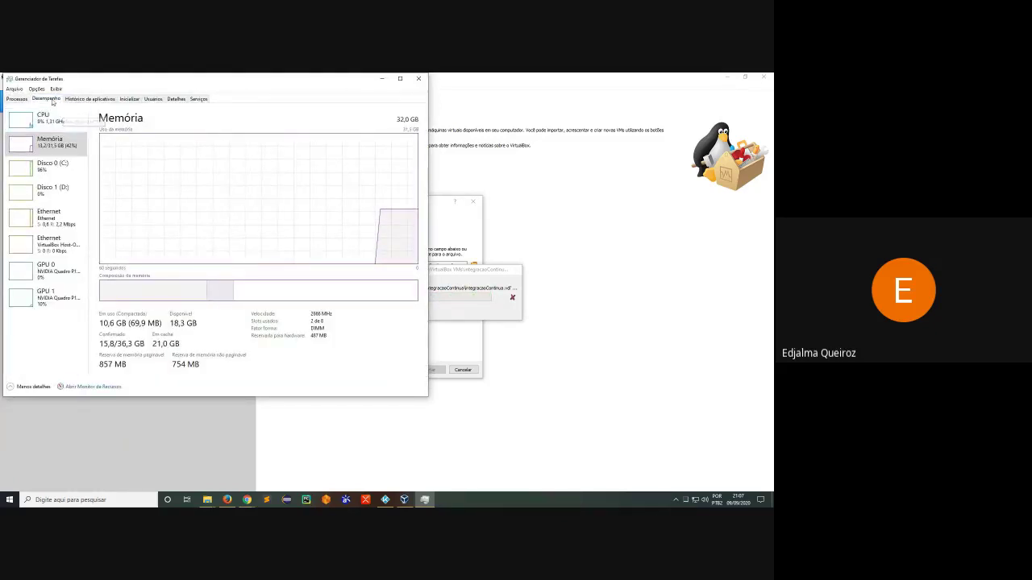
left_click(25, 99)
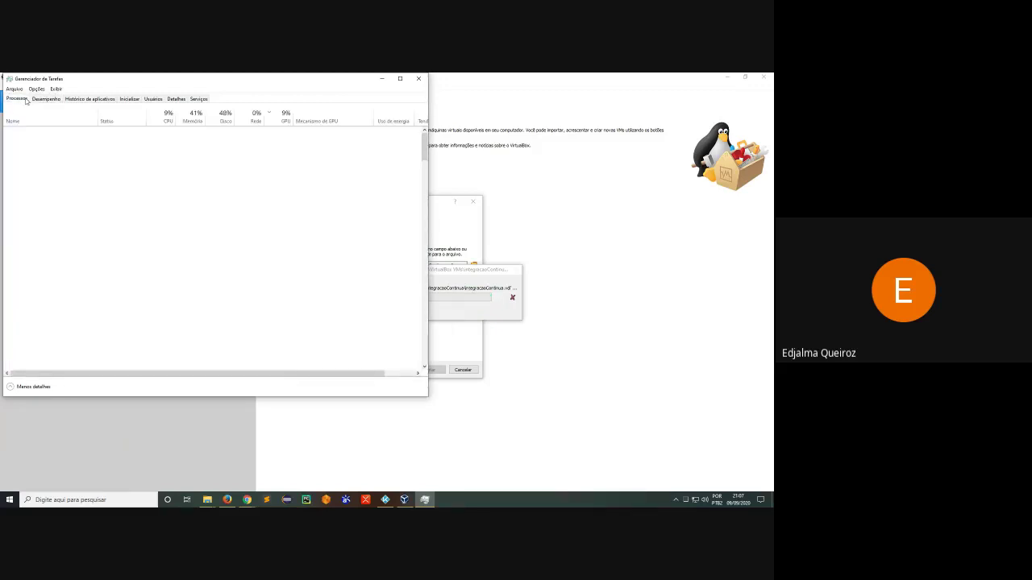
left_click(194, 121)
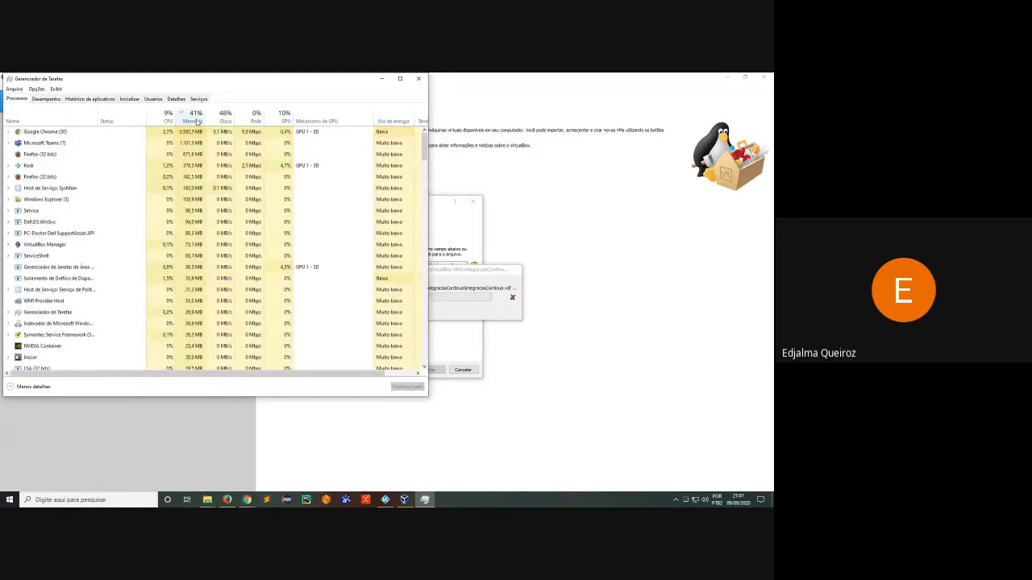
left_click(81, 143)
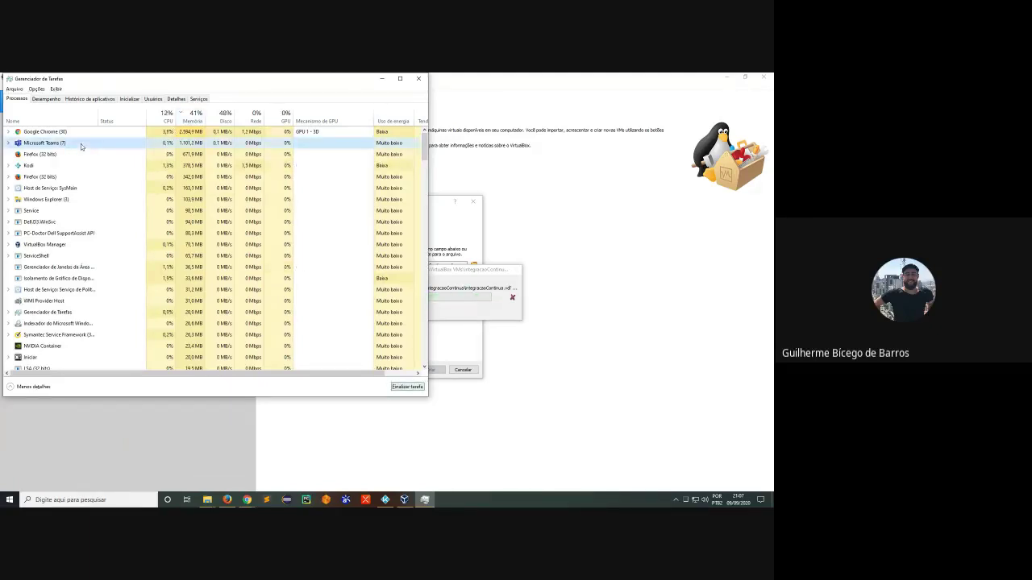
key("Delete")
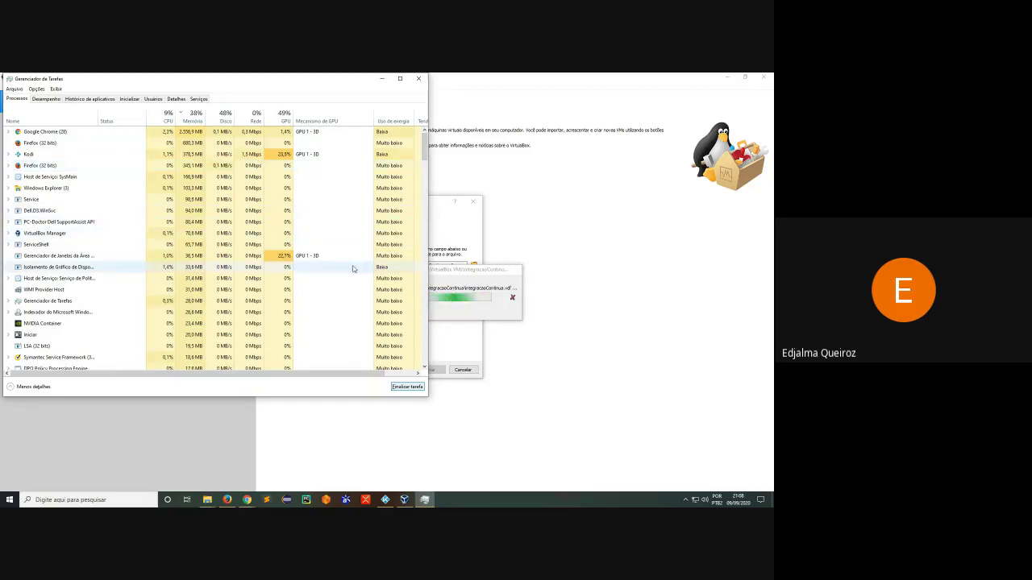
left_click(456, 278)
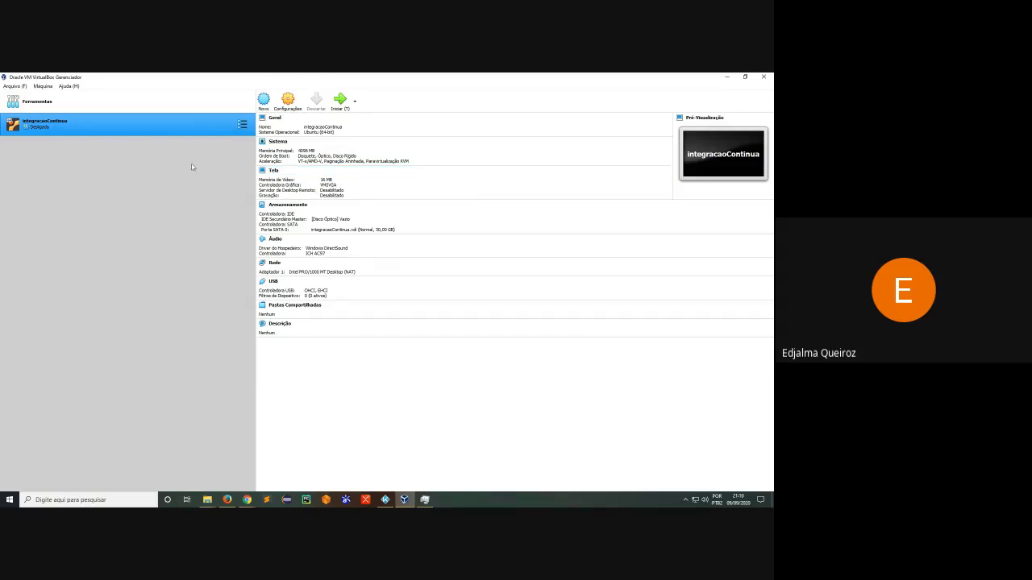
- In integracaoContinua's system settings, move Óptico to first place in the boot order and Disquete below Disco Rígido
left_click(292, 105)
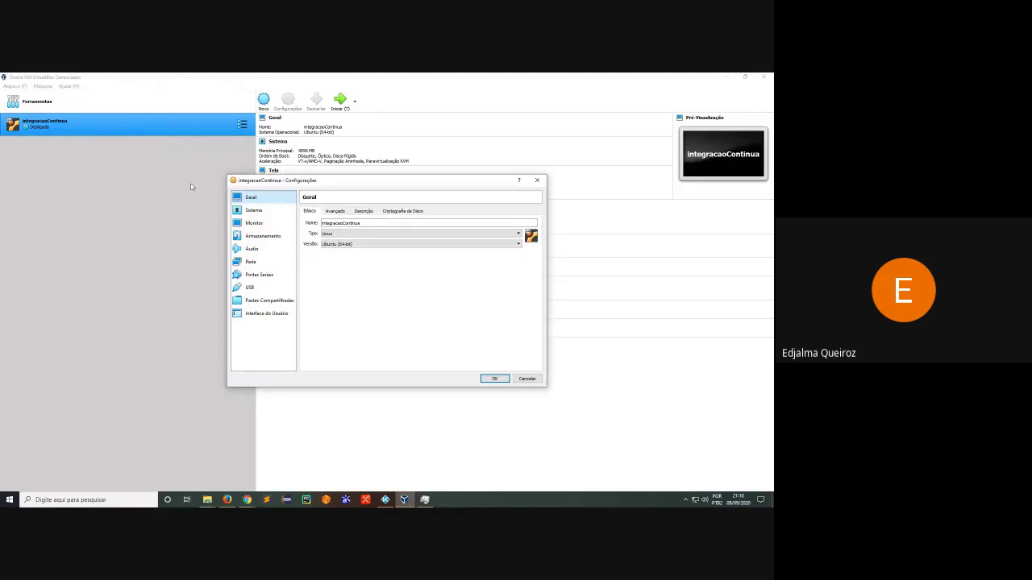
left_click(262, 213)
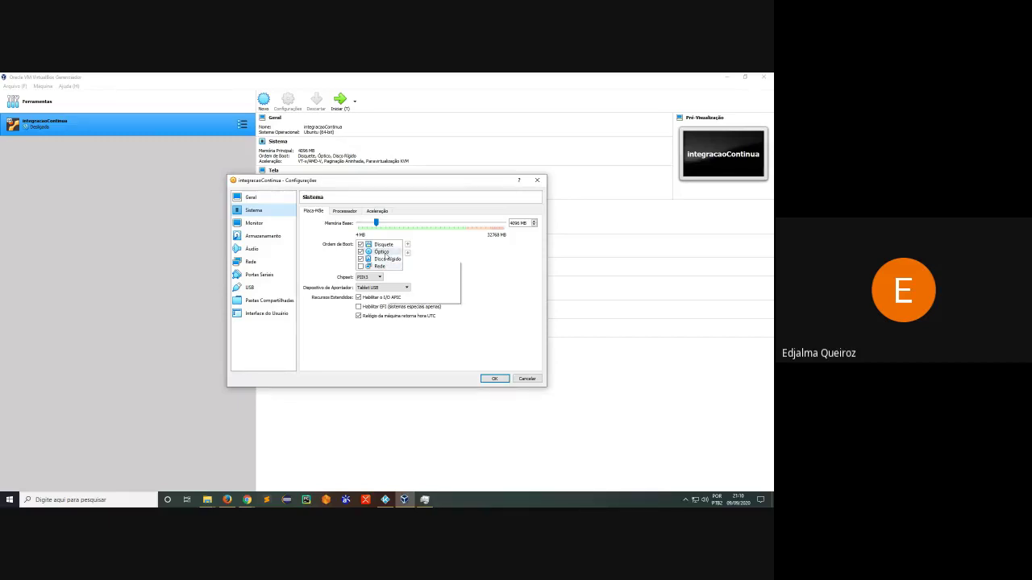
left_click(383, 253)
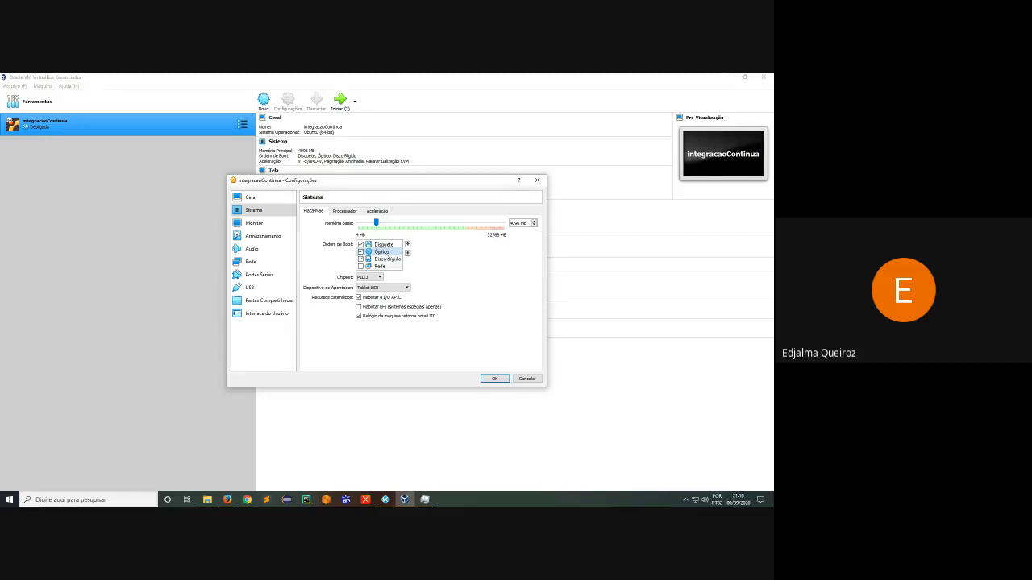
left_click(407, 244)
left_click(380, 253)
left_click(407, 253)
- Set the virtual machine's number of processors to 2
left_click(343, 211)
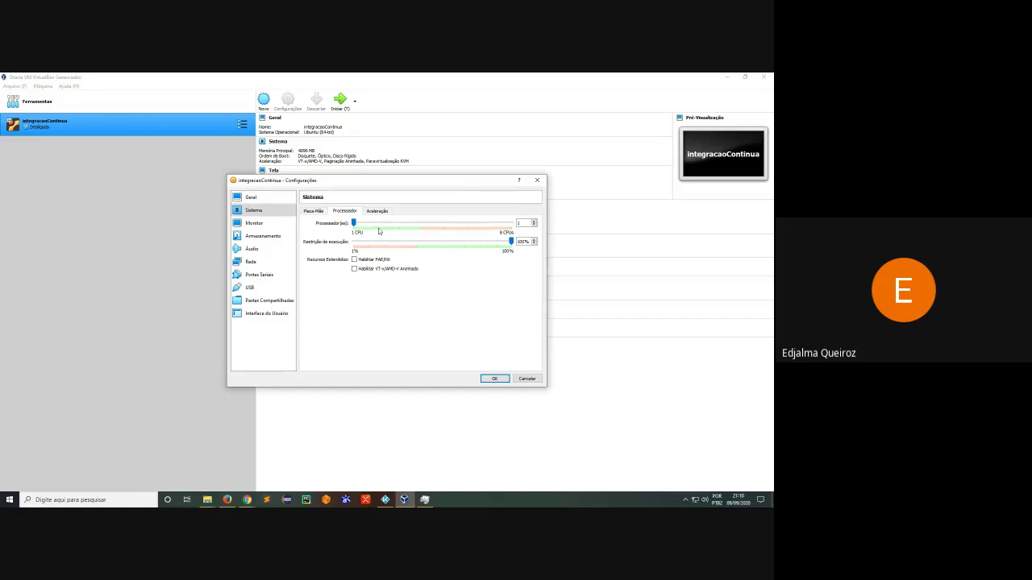
left_click(380, 226)
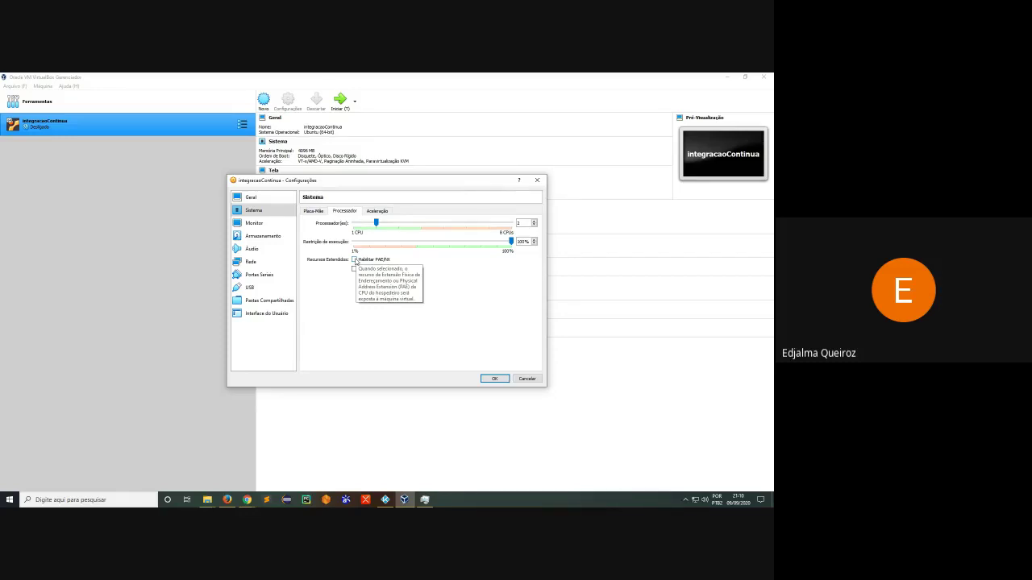
- Check the host's CPU cores in Task Manager, and enable PAE/NX and nested VT-x/AMD-V in the machine's processor settings
left_click(424, 501)
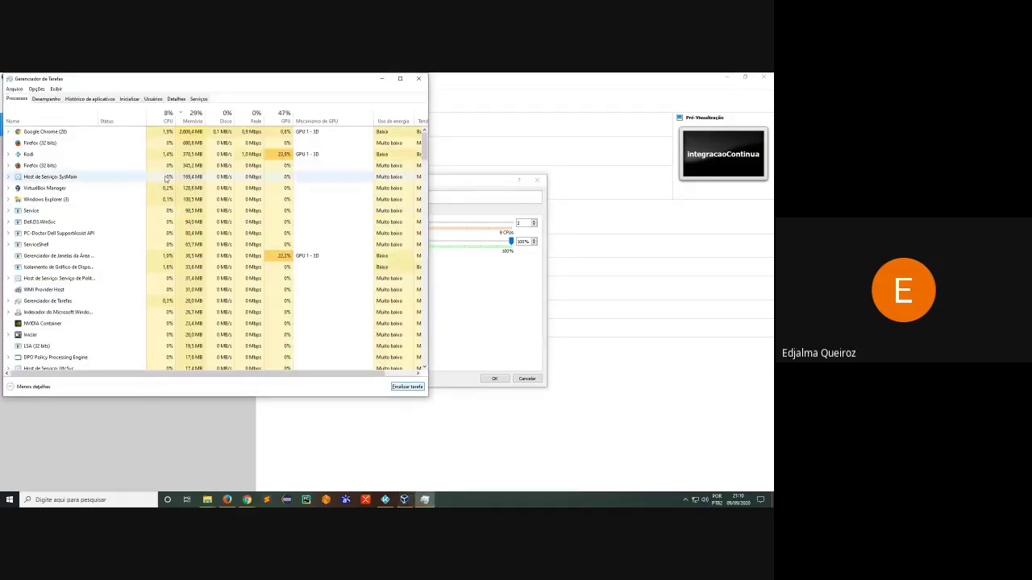
left_click(52, 99)
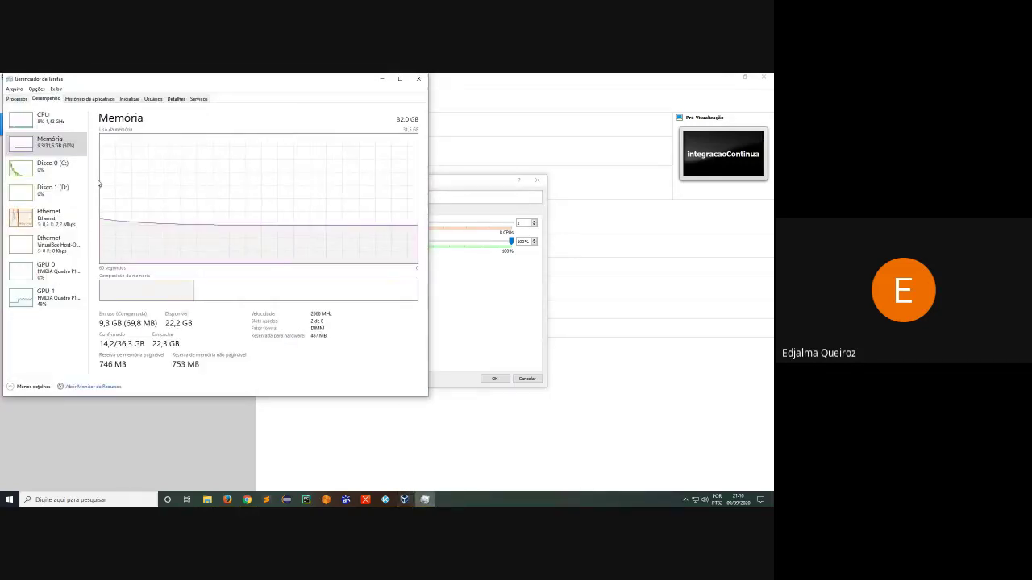
left_click(49, 125)
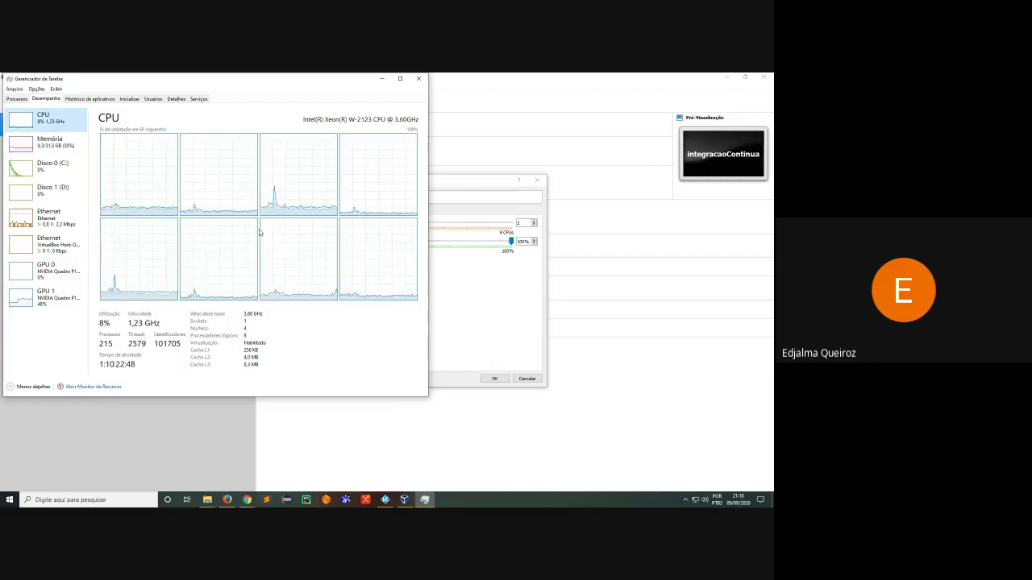
key("alt+Tab")
left_click(362, 260)
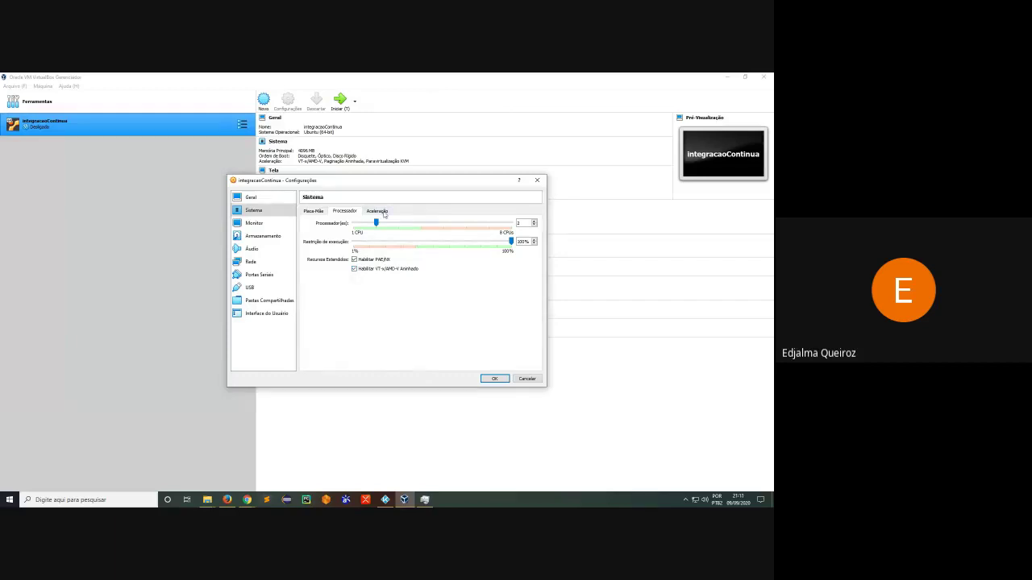
- In the machine's display settings, raise the video memory to 128 MB and enable 3D acceleration
left_click(383, 211)
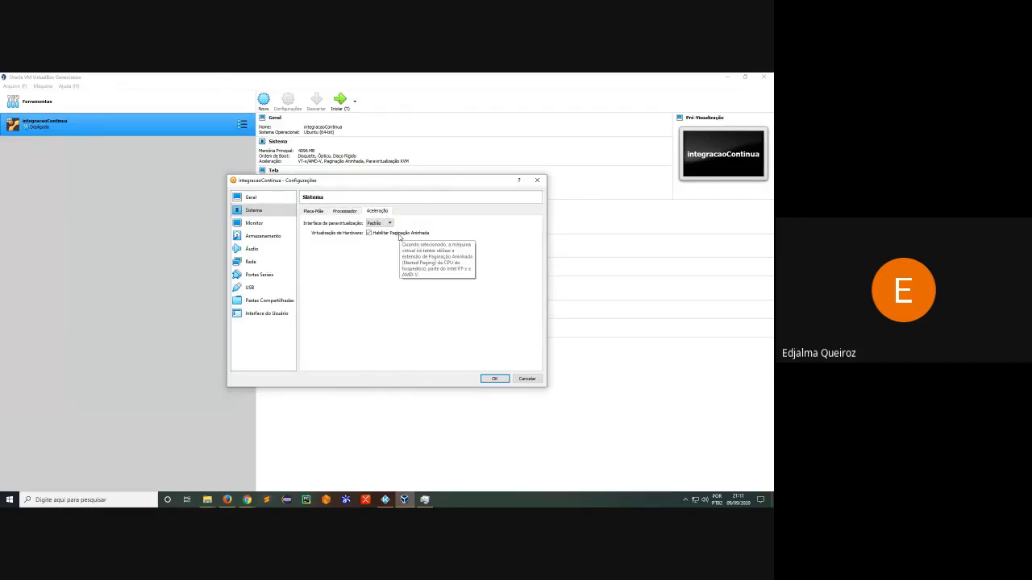
left_click(259, 226)
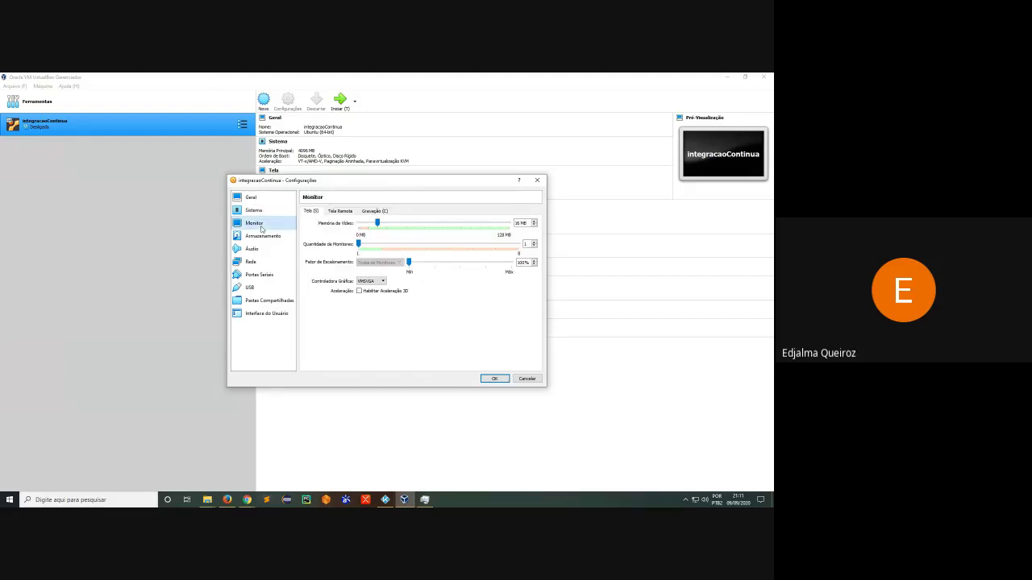
left_click_drag(378, 224, 519, 240)
left_click(360, 291)
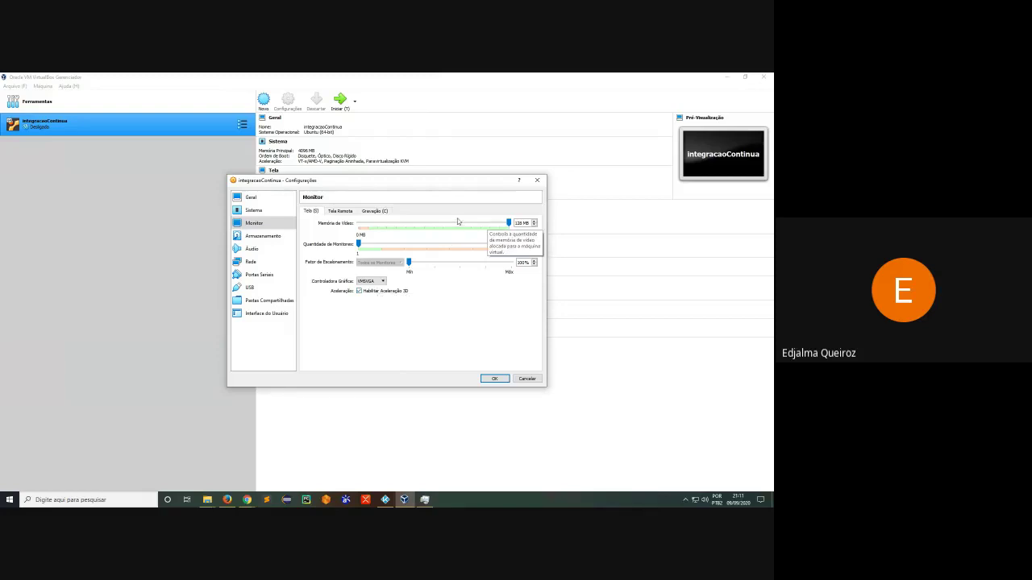
- In the storage settings, assign the empty optical drive of the IDE controller to IDE Primário Master
left_click(266, 237)
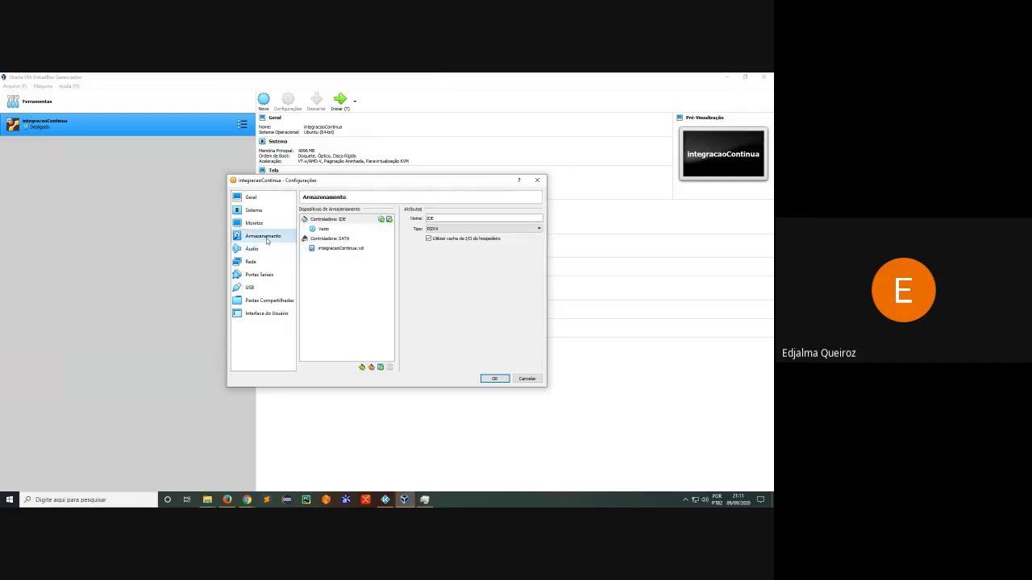
left_click(330, 220)
left_click(324, 230)
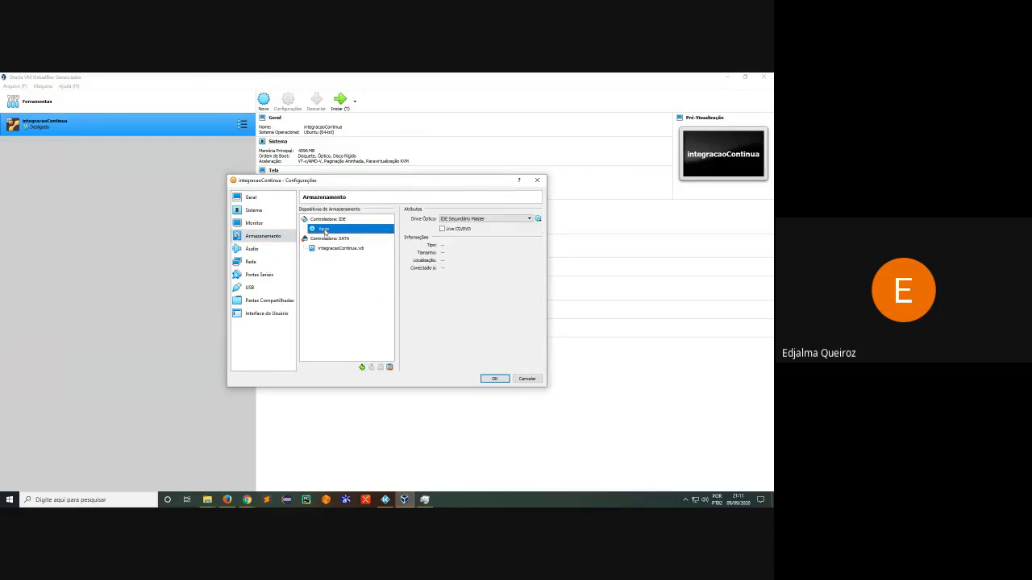
left_click(325, 221)
left_click(328, 231)
left_click(531, 219)
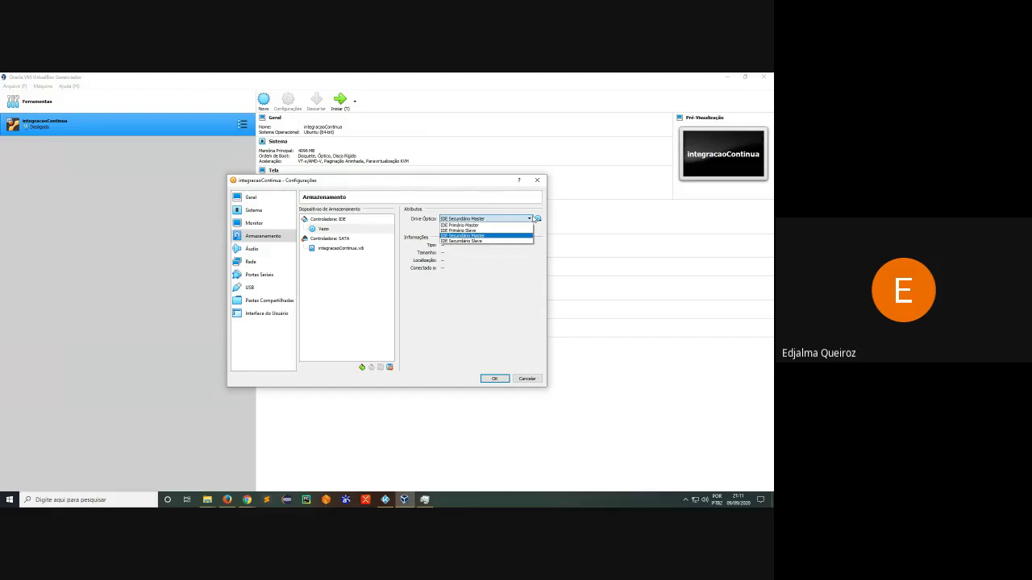
left_click(529, 226)
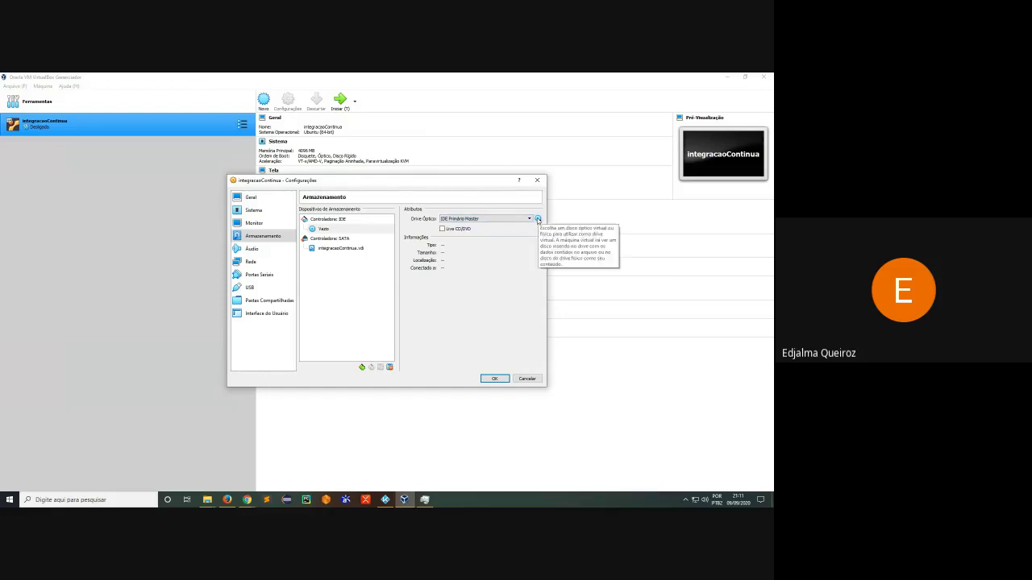
left_click(538, 219)
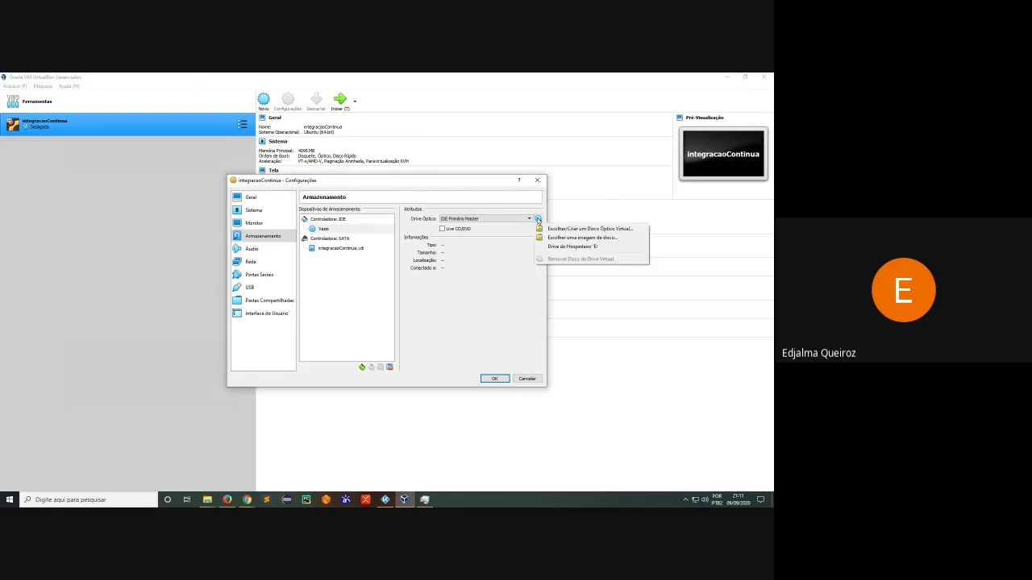
left_click(577, 229)
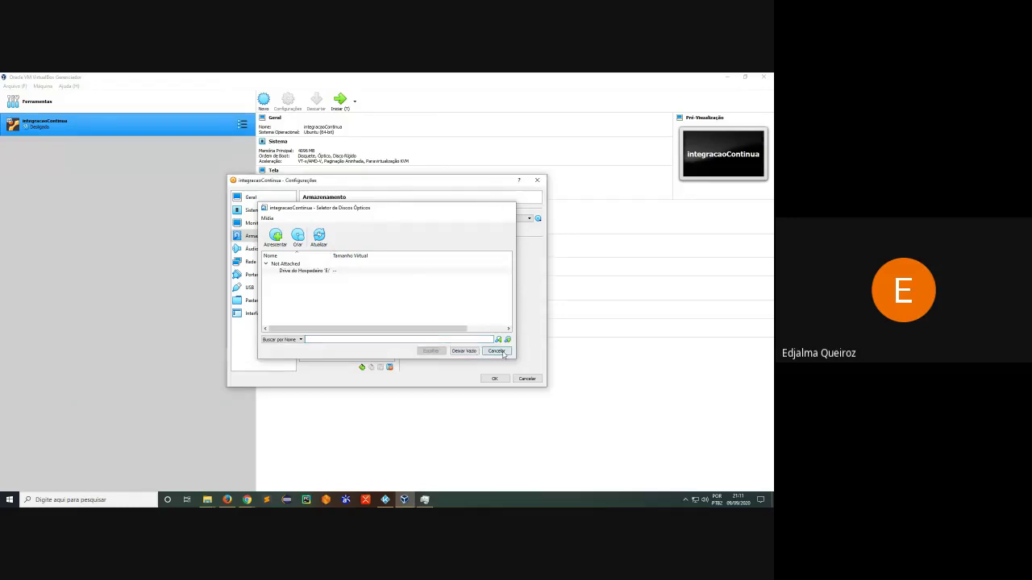
left_click(496, 351)
- Load the ubuntu-20.04.1-desktop-amd64 image from D:\AreaDeTrabalho\Aplicativos into the optical drive and review the attached storage devices
left_click(537, 219)
left_click(580, 238)
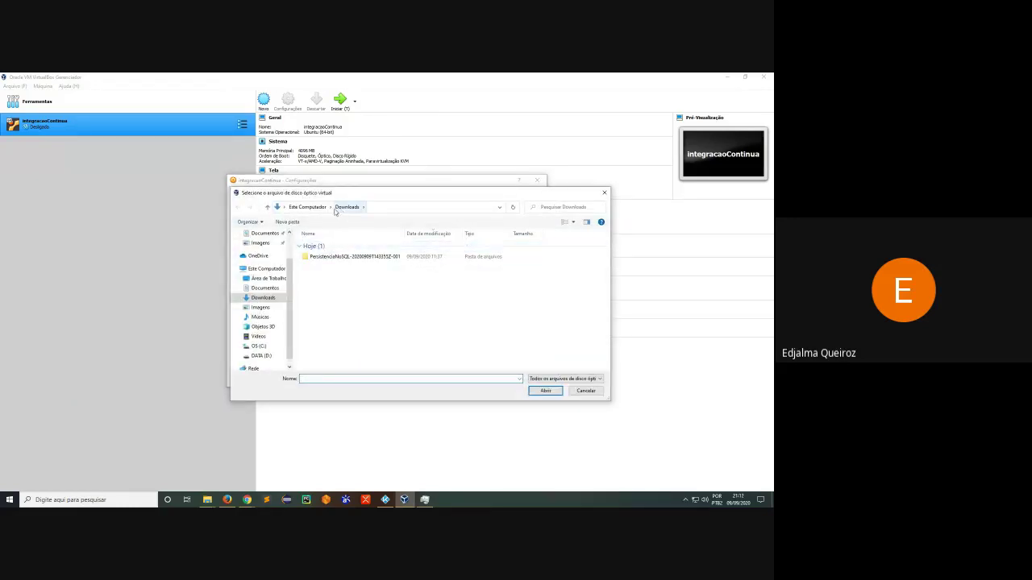
left_click(258, 346)
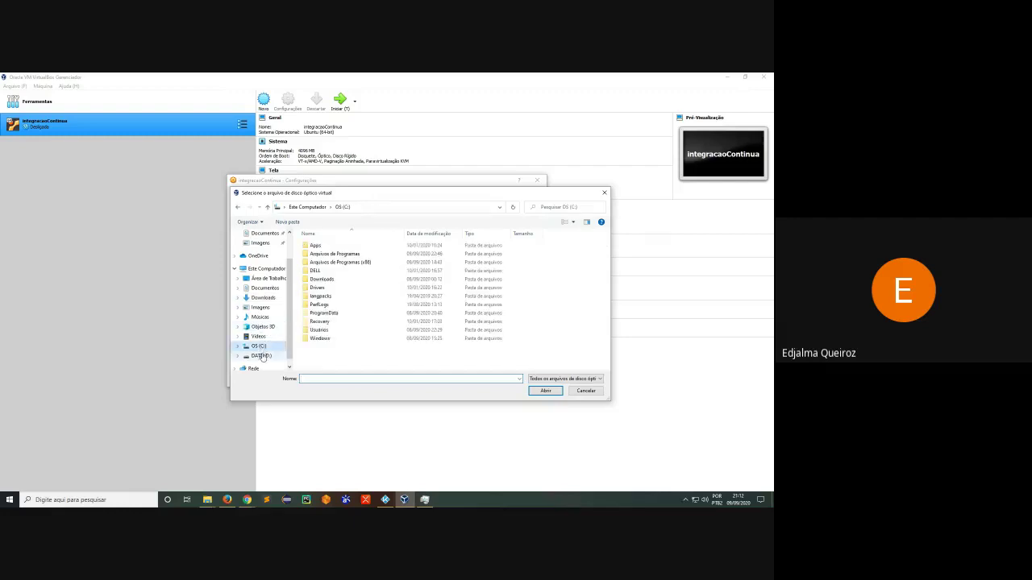
left_click(261, 355)
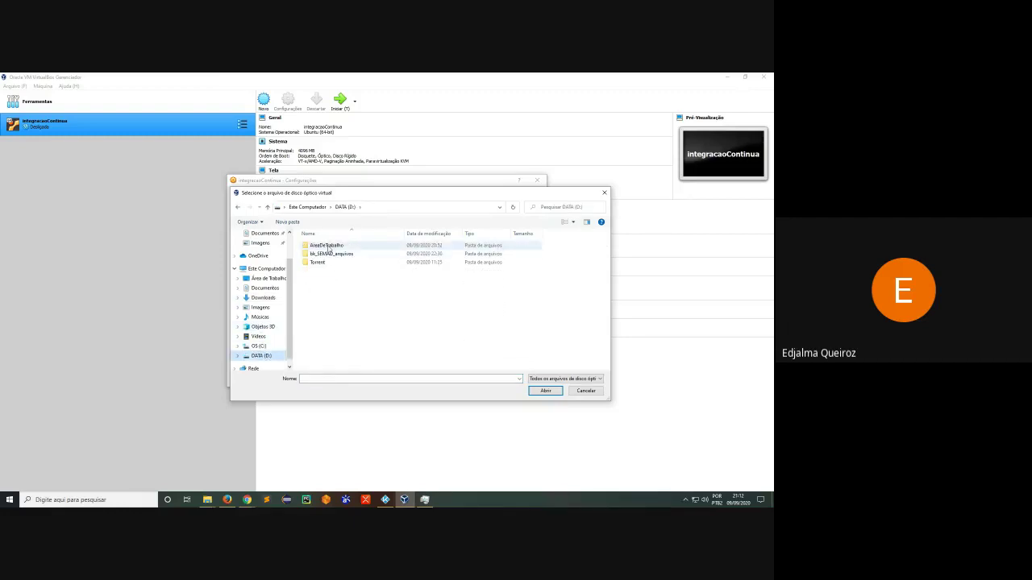
double_click(328, 247)
double_click(324, 254)
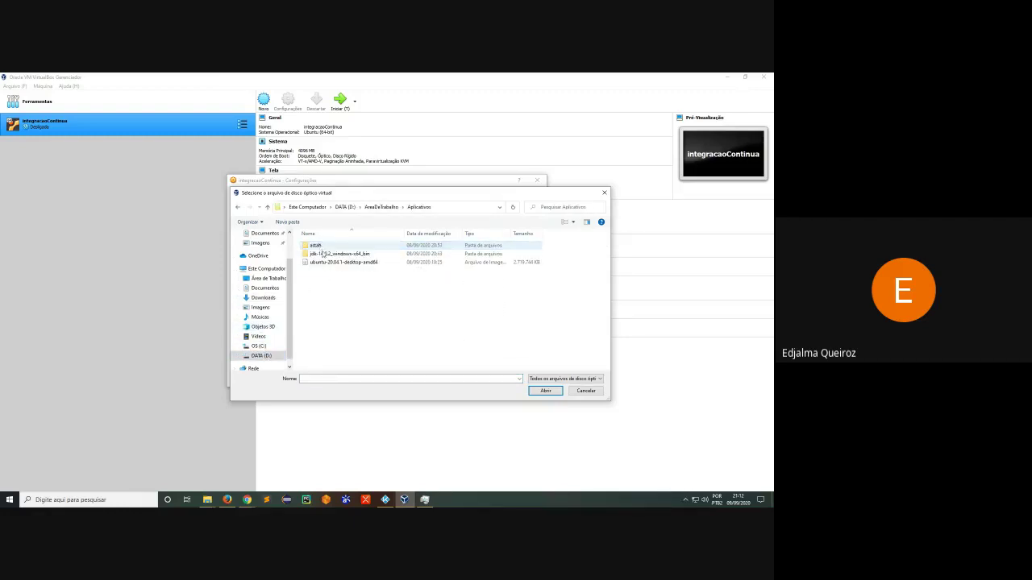
left_click(355, 263)
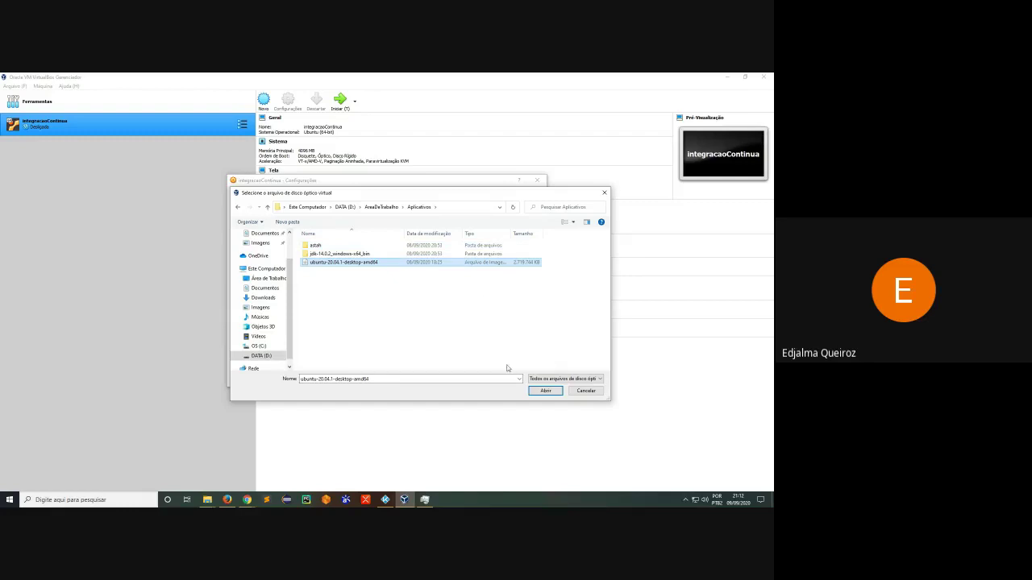
left_click(545, 390)
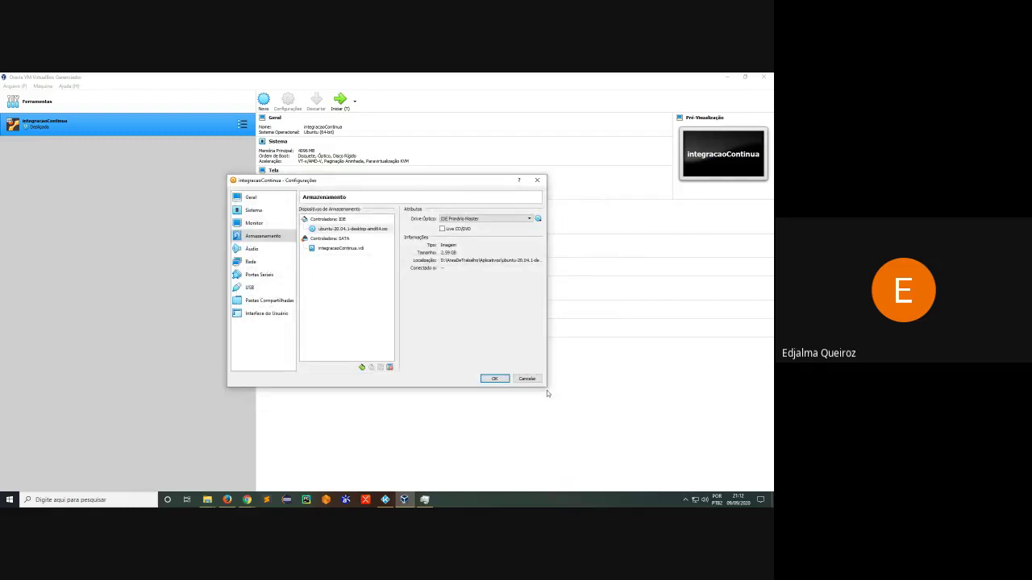
left_click(340, 230)
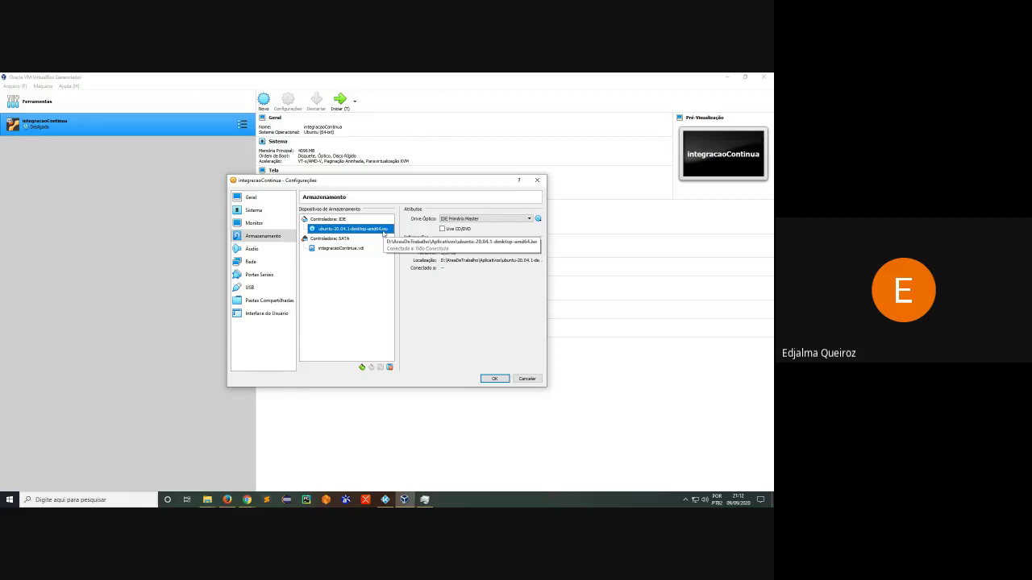
left_click(342, 249)
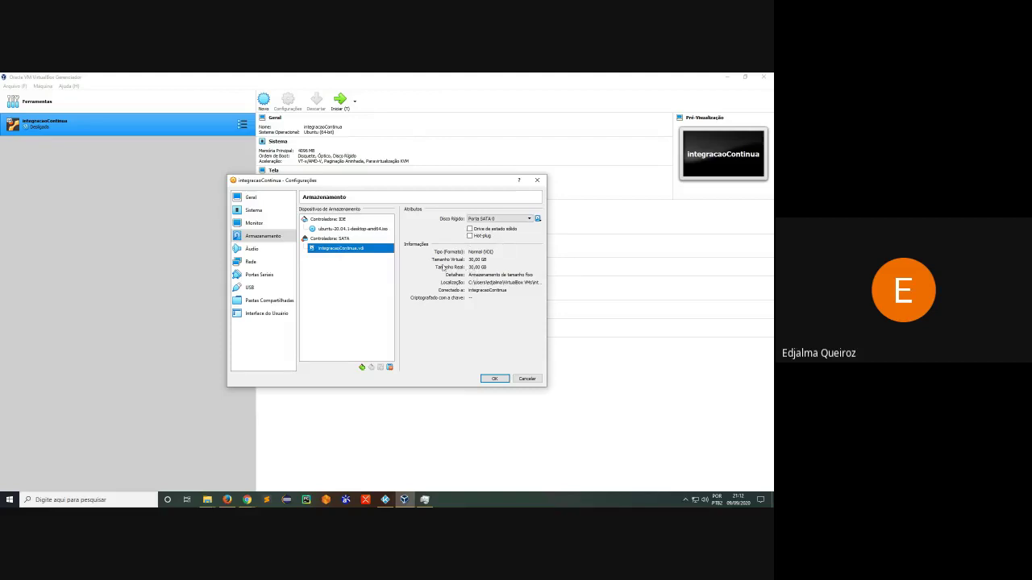
- In the network settings, connect Adaptador 1 through Placa em modo Bridge
left_click(261, 253)
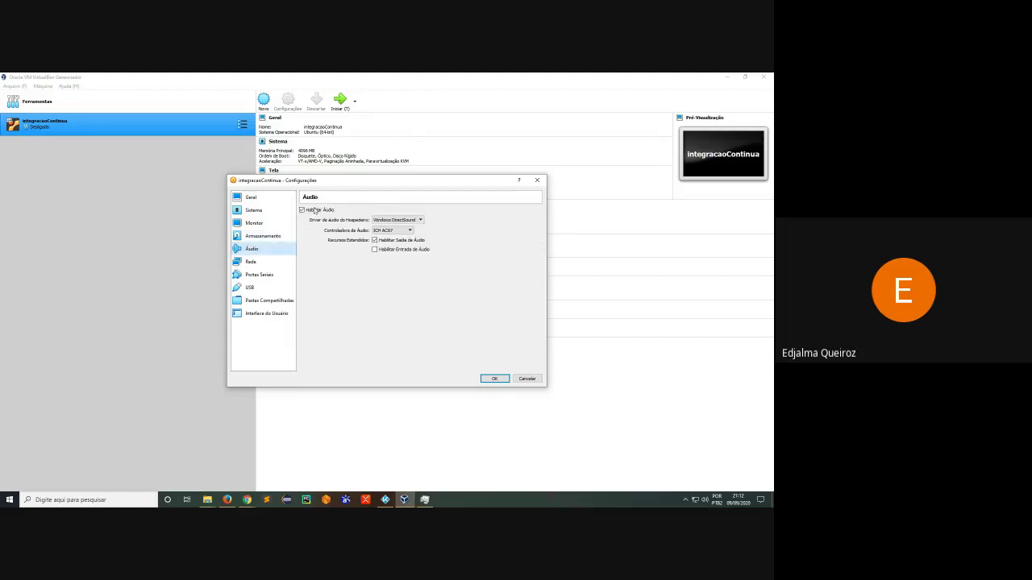
left_click(268, 264)
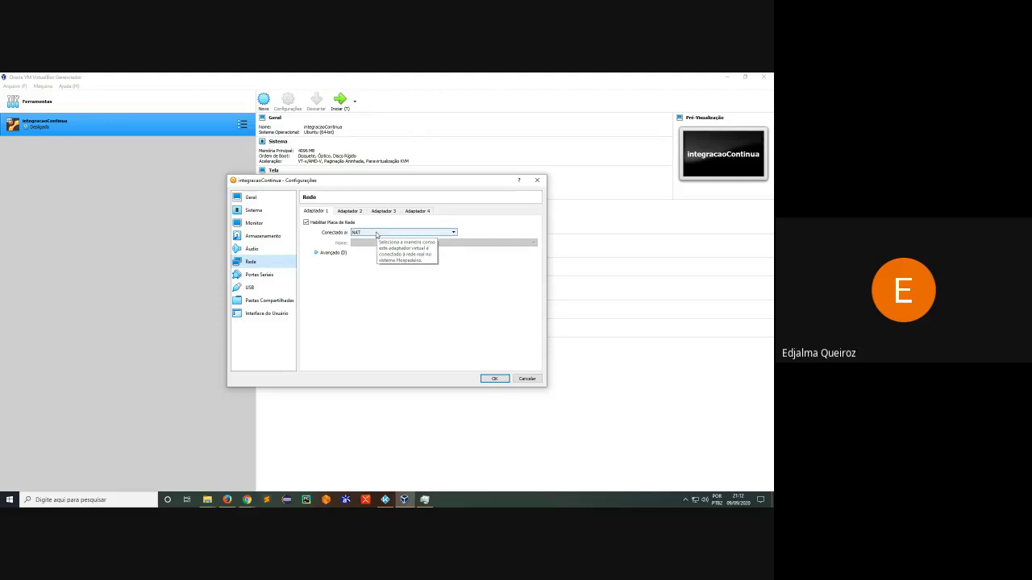
left_click(698, 502)
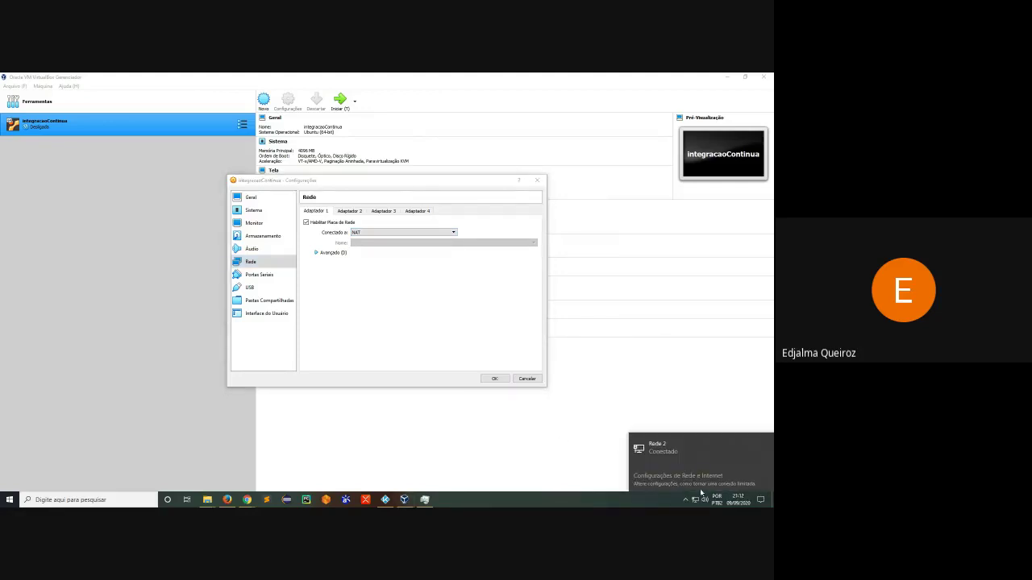
left_click(423, 232)
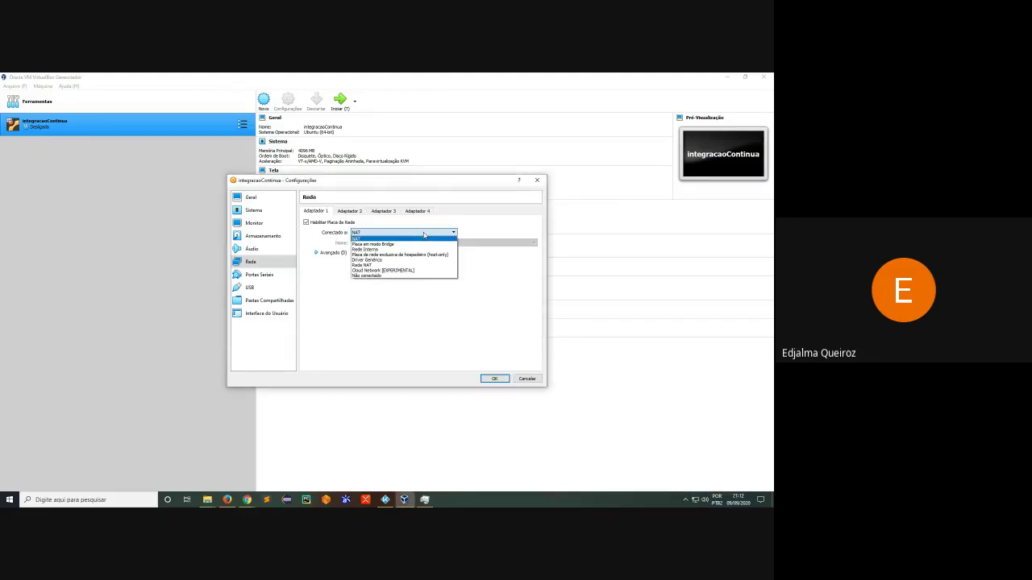
left_click(397, 244)
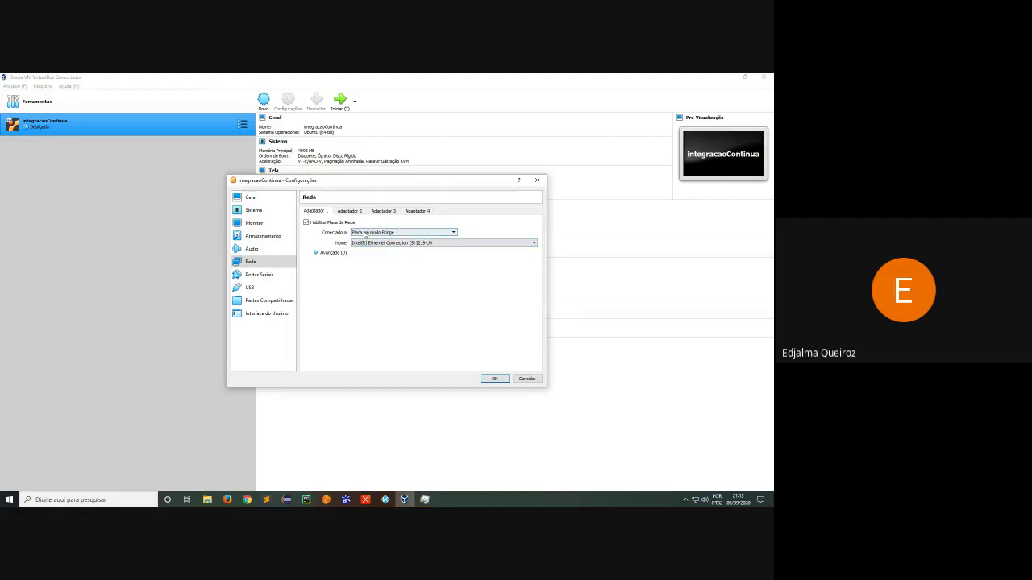
- Check the host's network configuration by running ipconfig in a Command Prompt window
left_click(695, 501)
left_click(568, 466)
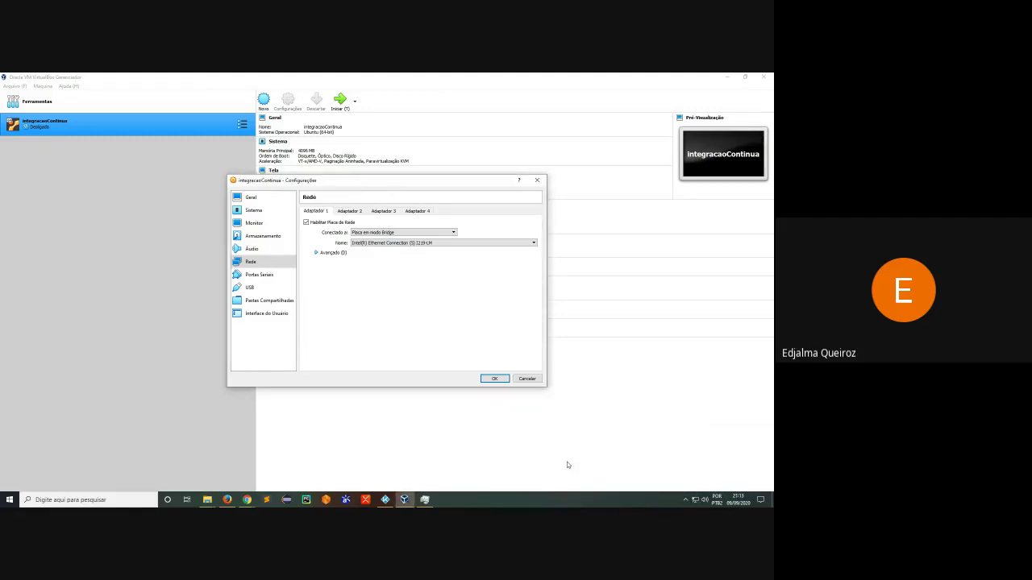
key("super+r")
type("cmd")
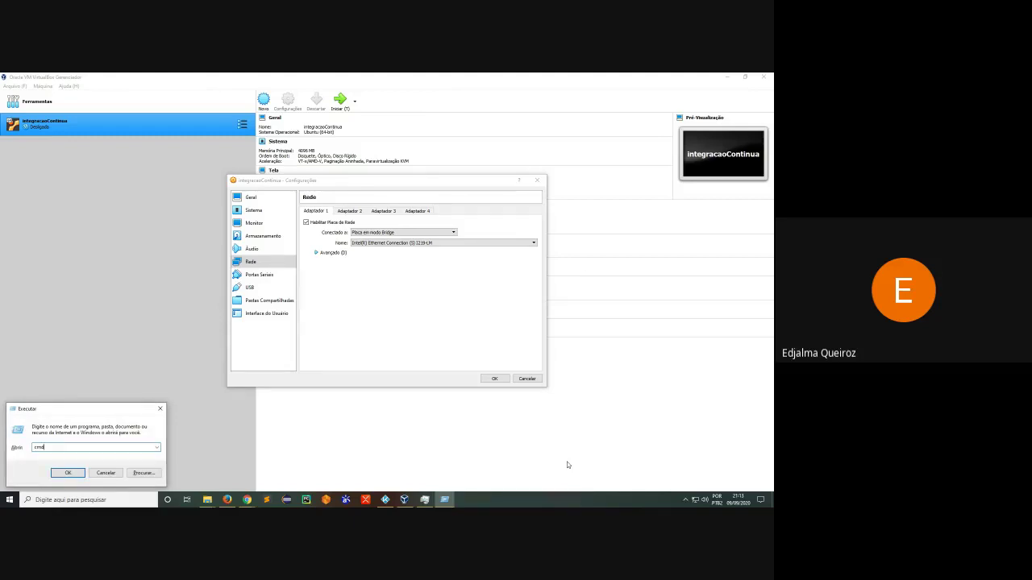
key("Return")
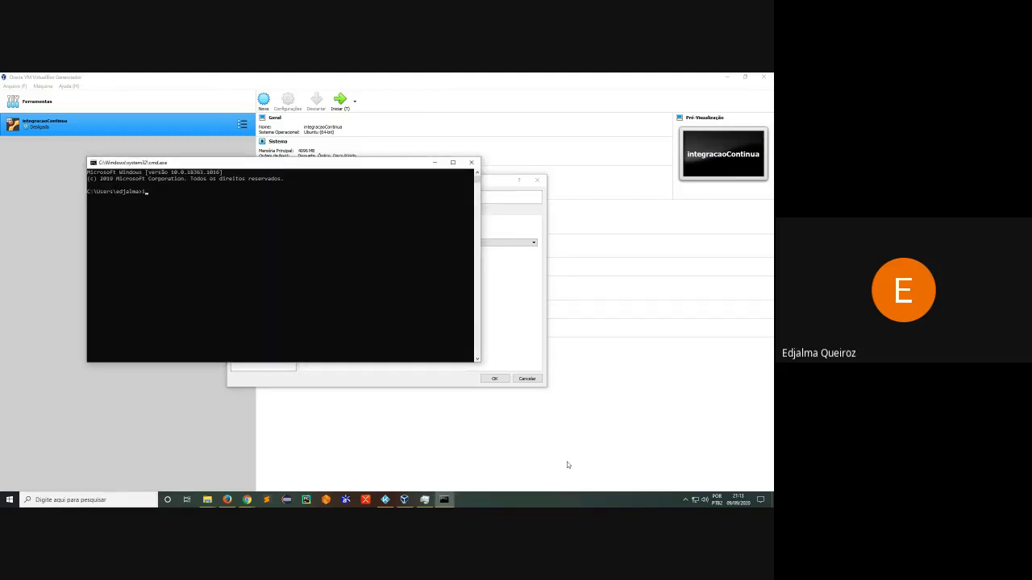
type("ipconfig")
key("Return")
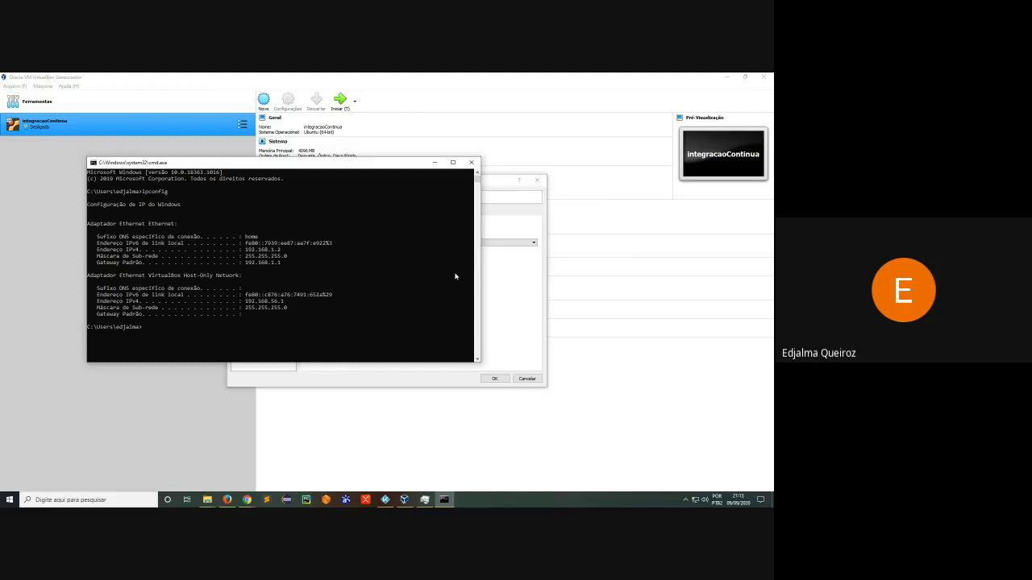
- Compare the ipconfig output with the virtual machine's bridged adapter settings, and close Command Prompt with exit
left_click(497, 184)
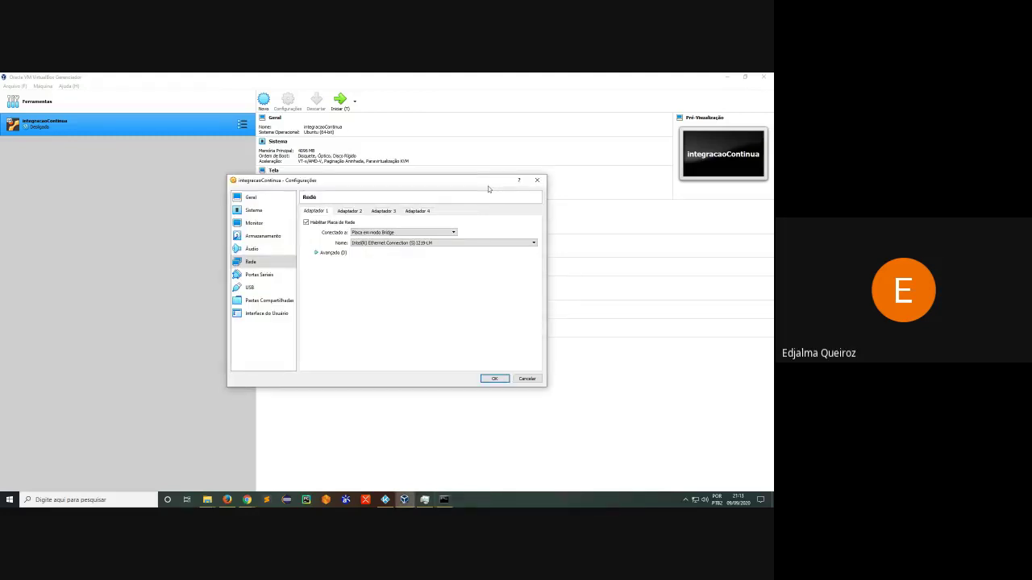
key("alt+Tab")
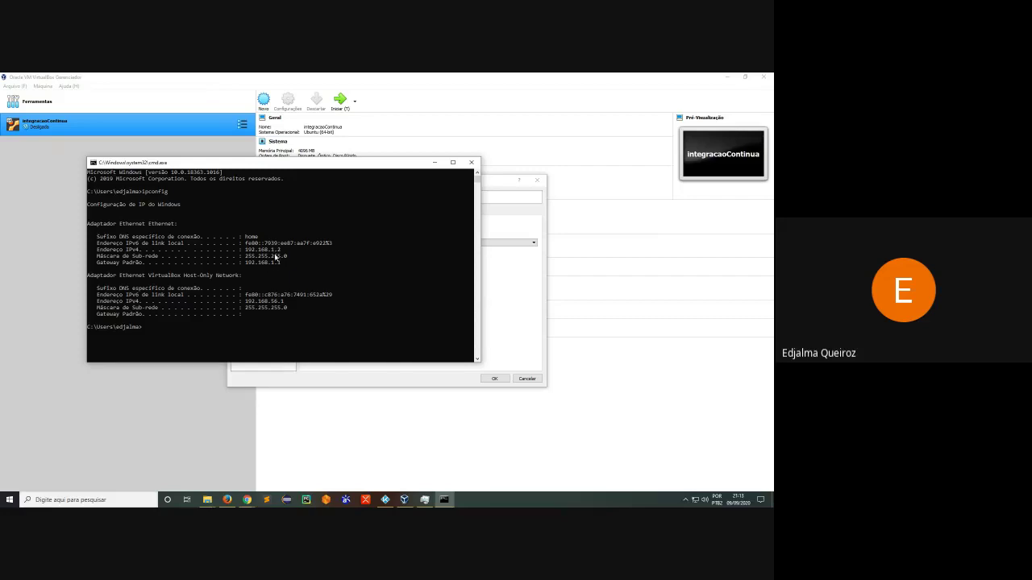
left_click(513, 283)
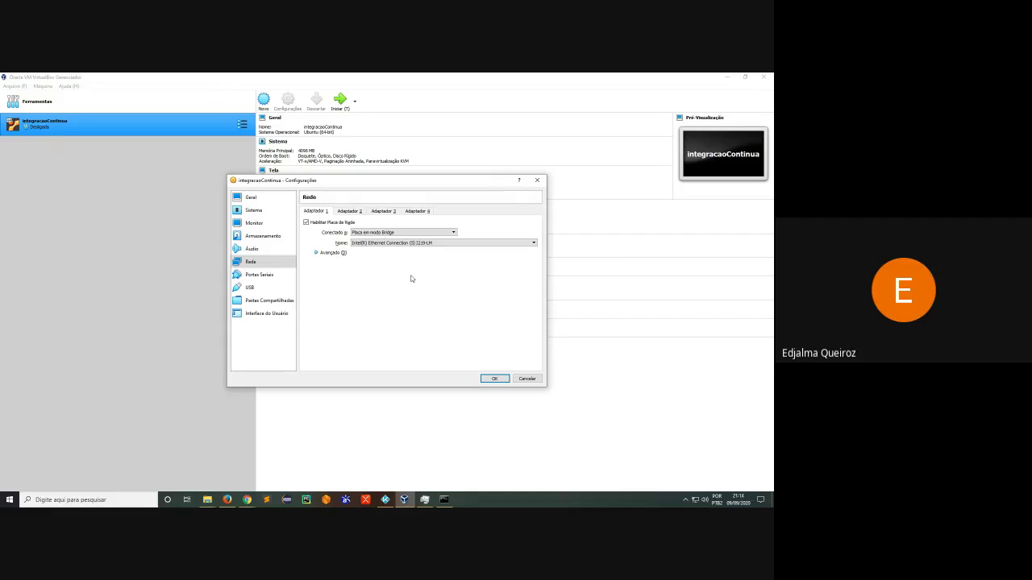
left_click(445, 499)
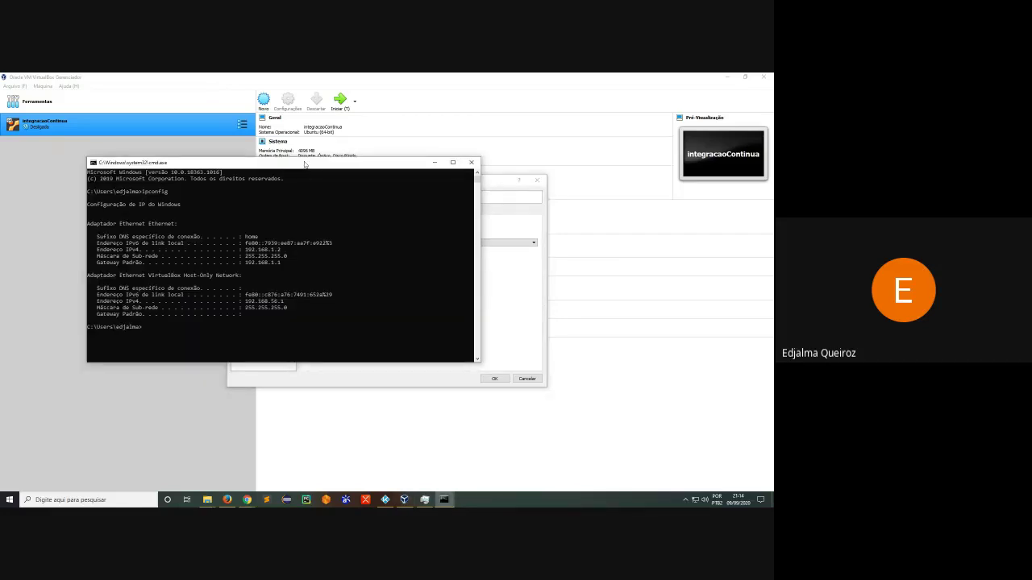
left_click_drag(305, 162, 324, 199)
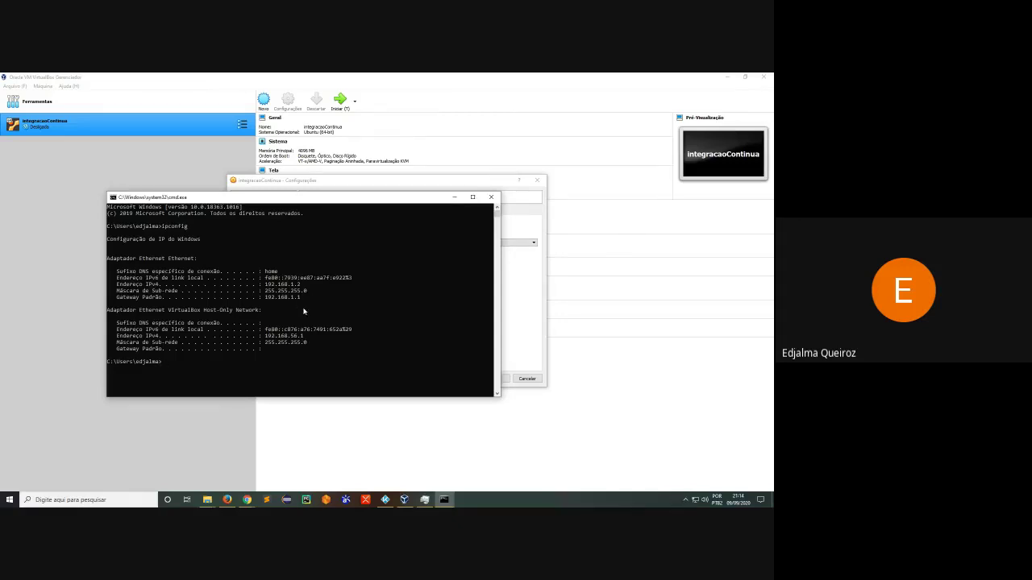
type("exit")
key("Return")
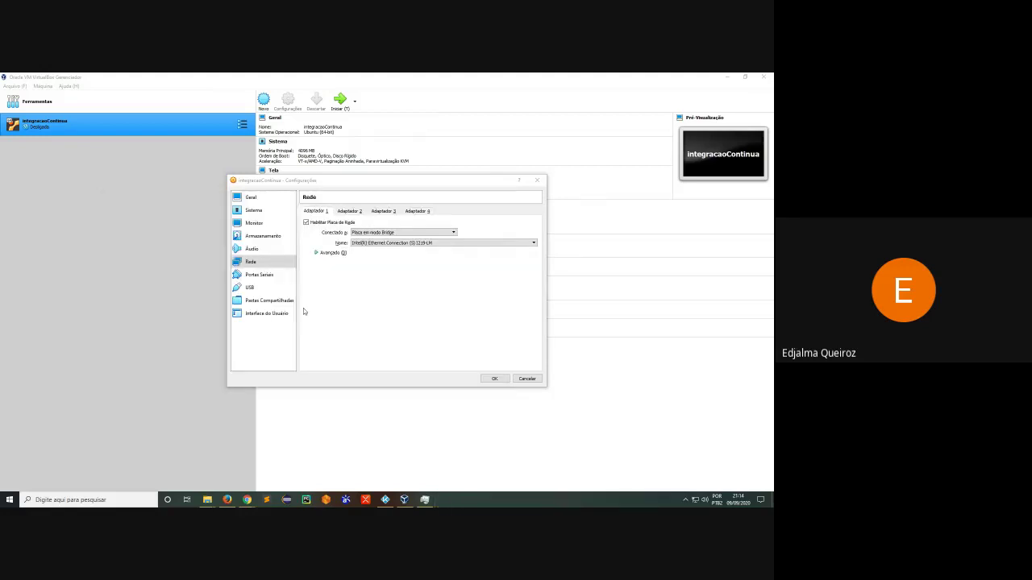
- Review the serial port, USB, shared folder and user interface settings, and save the virtual machine's configuration
left_click(258, 275)
left_click(256, 289)
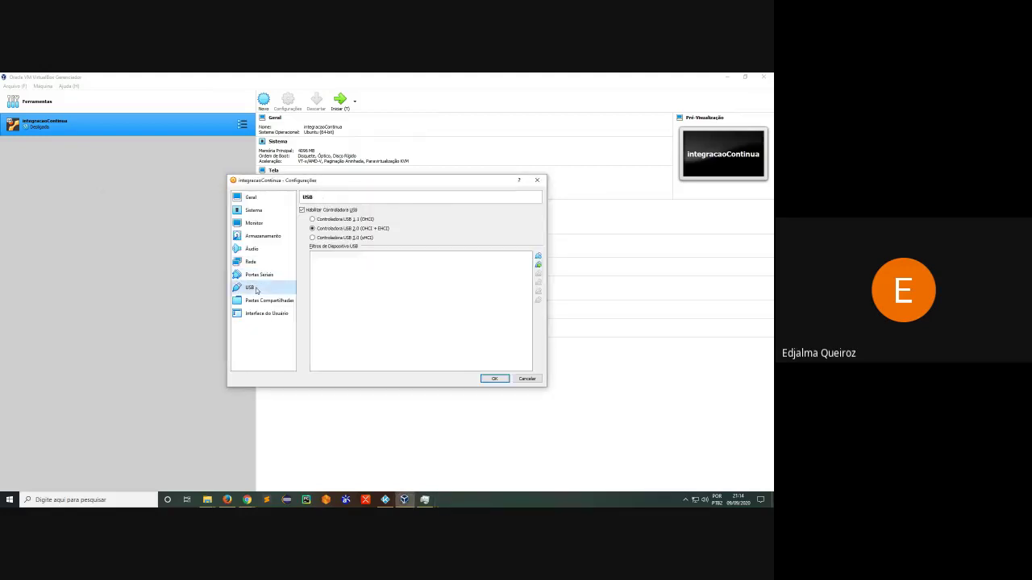
left_click(263, 300)
left_click(263, 313)
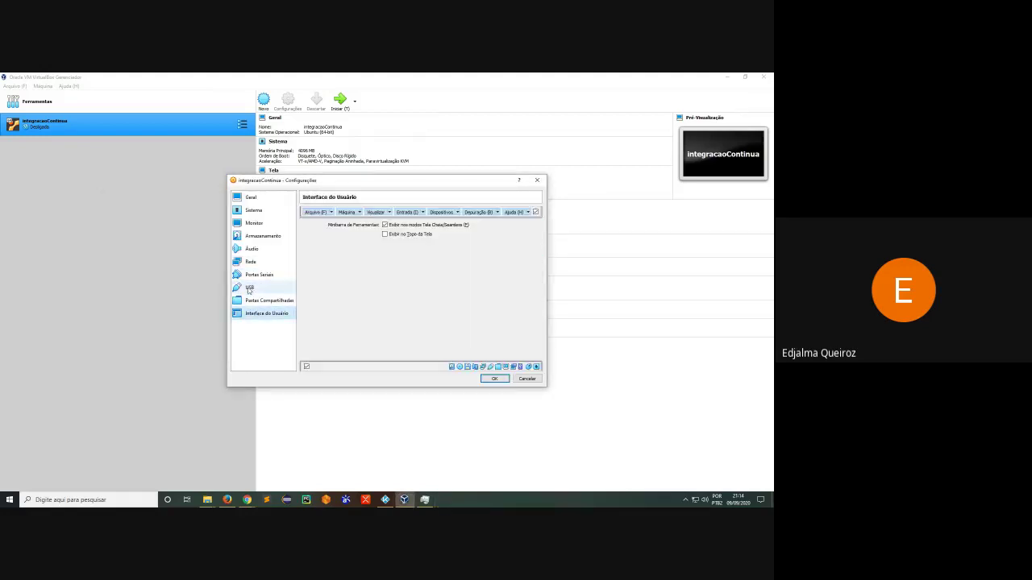
left_click(249, 289)
left_click(489, 378)
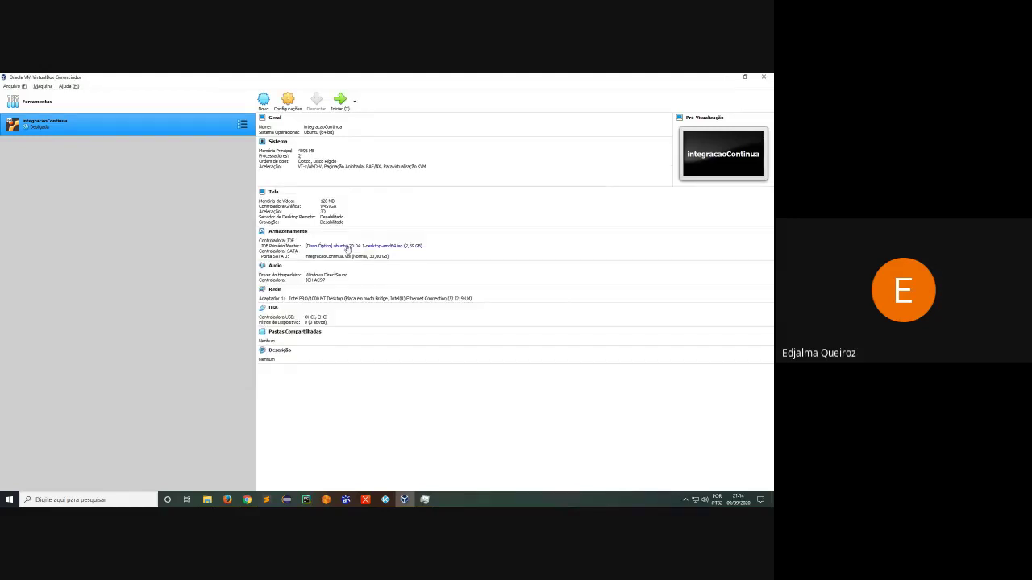
- Start the integracaoContinua virtual machine with ubuntu-20.04.1-desktop-amd64.iso as its boot disk
left_click(339, 100)
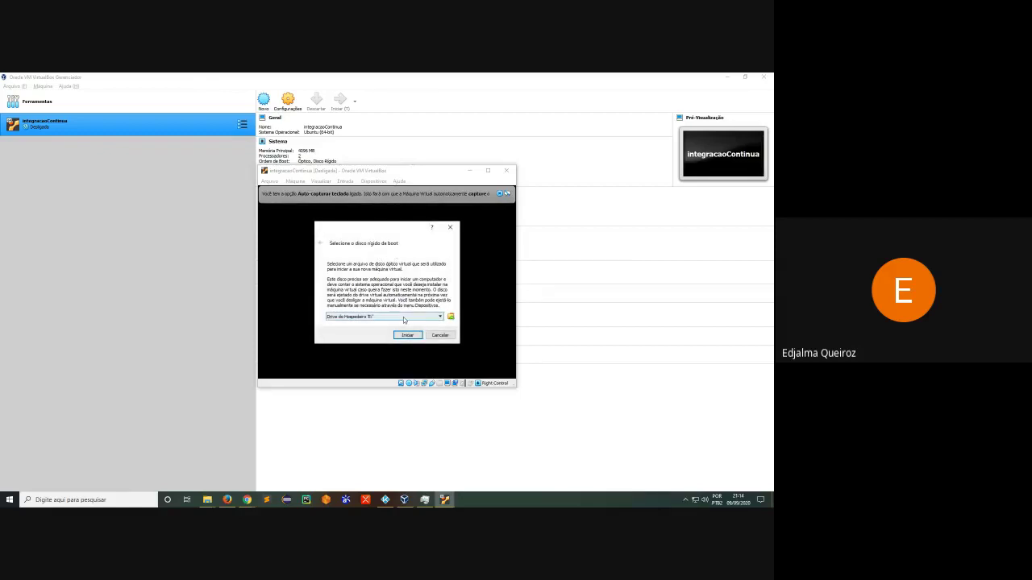
left_click(405, 317)
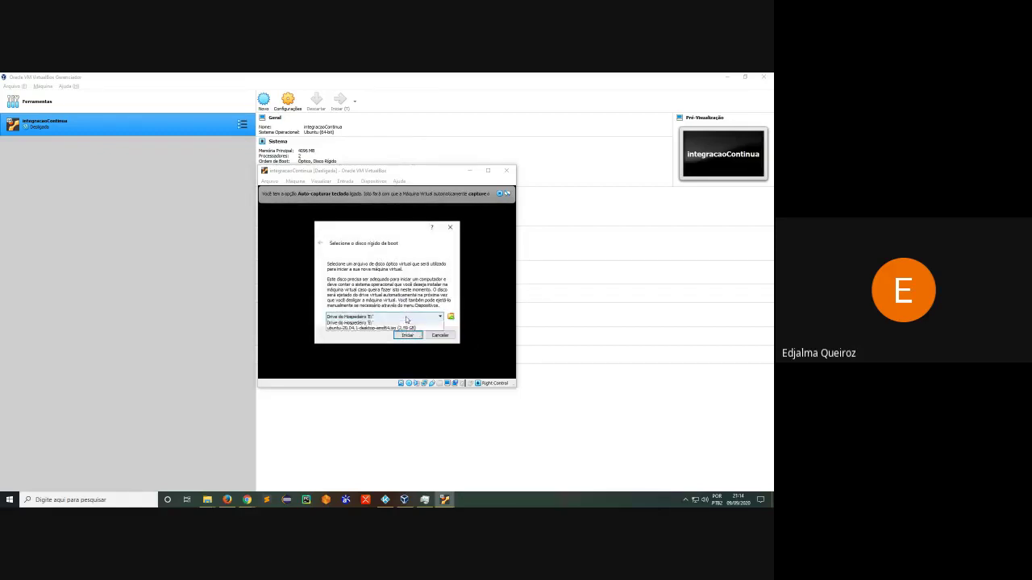
left_click(411, 330)
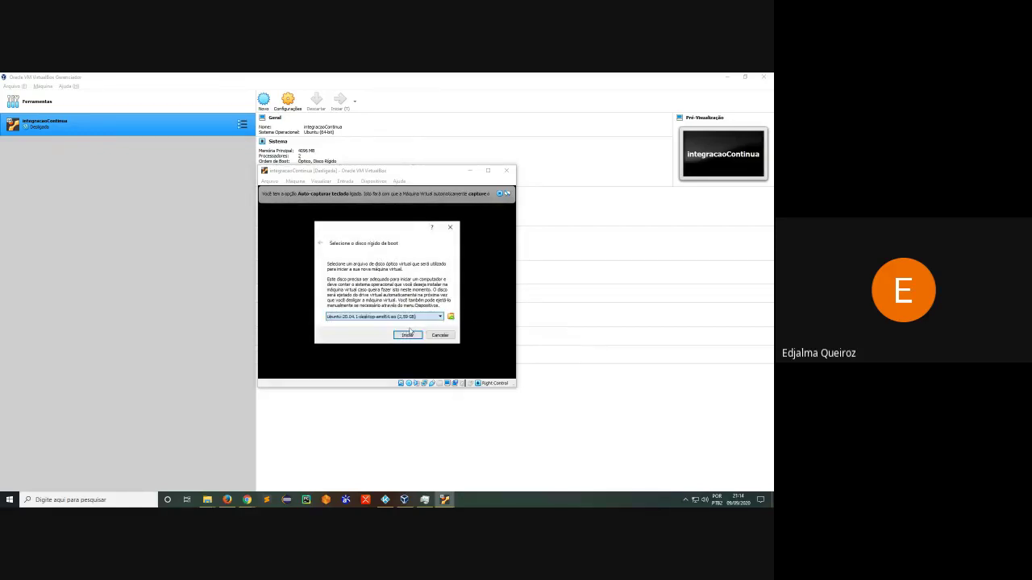
left_click(406, 335)
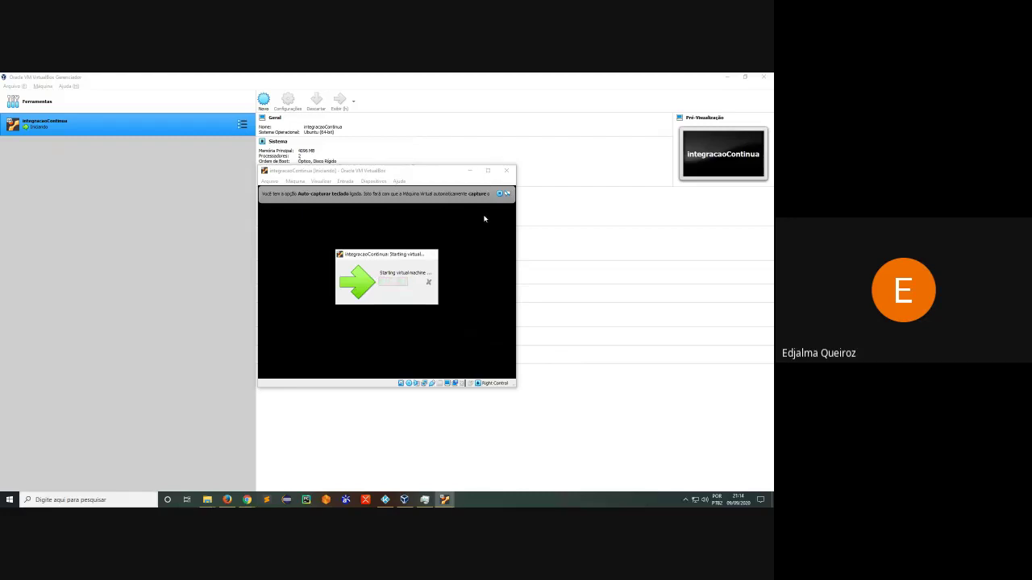
- Maximize the running virtual machine's window, dismiss the keyboard auto-capture notice, and allow mouse pointer capture while Ubuntu boots
left_click(487, 170)
left_click(757, 98)
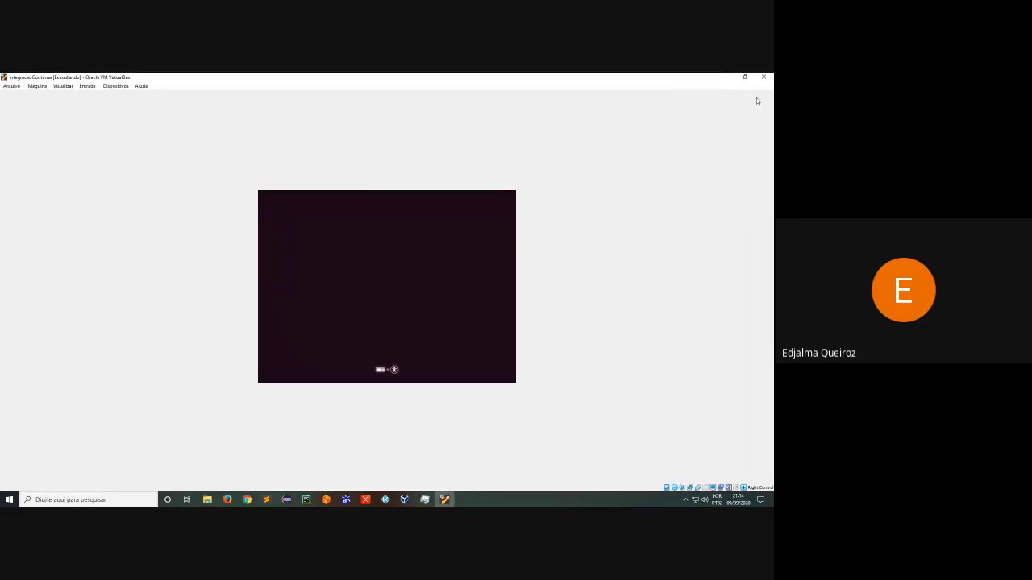
left_click(443, 288)
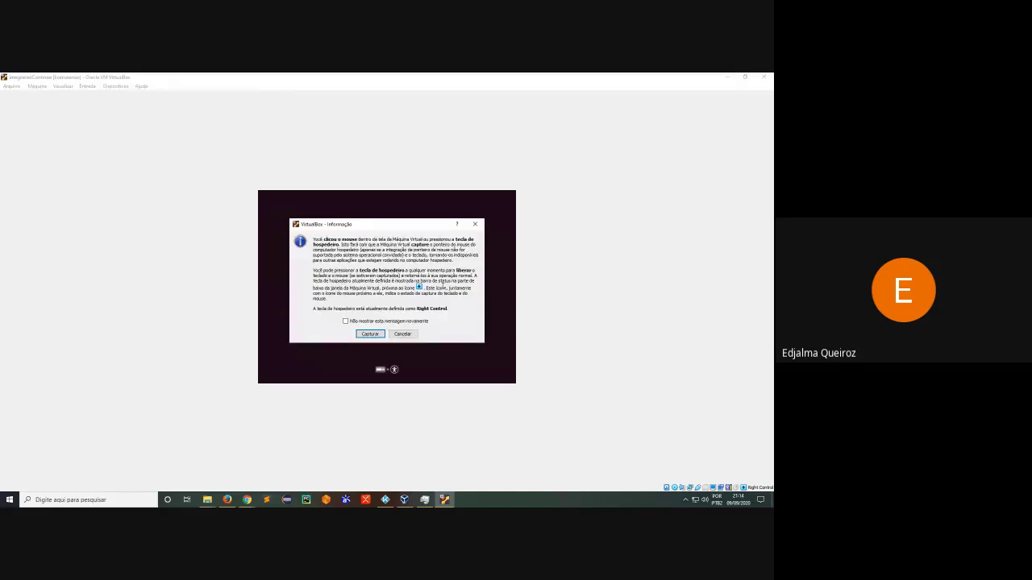
left_click(370, 333)
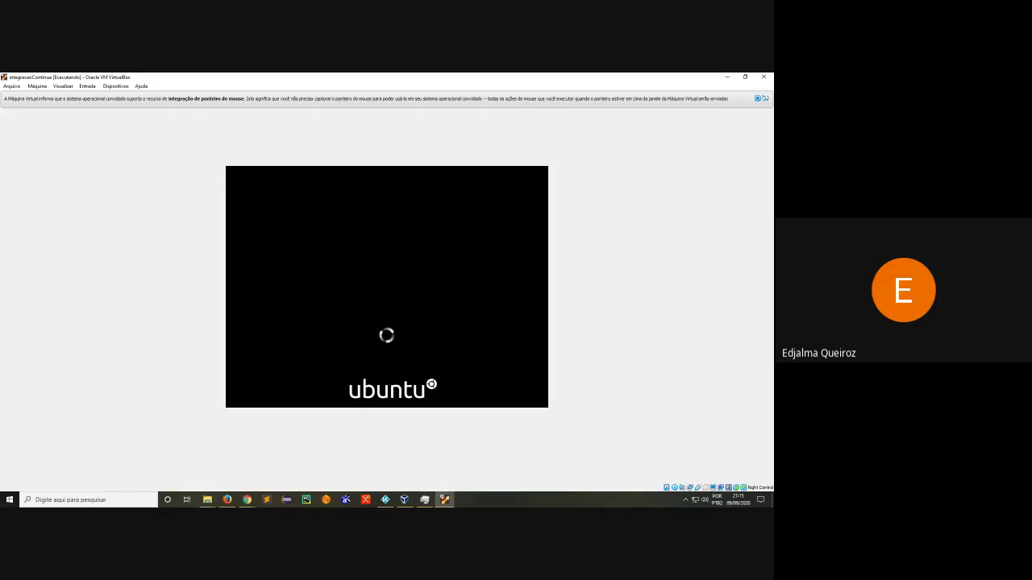
key("alt+Tab")
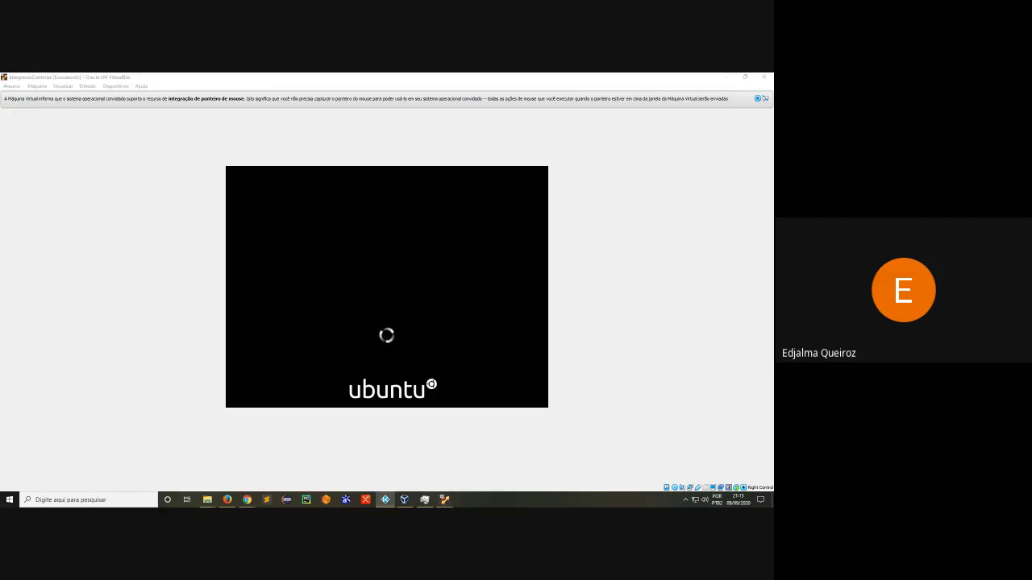